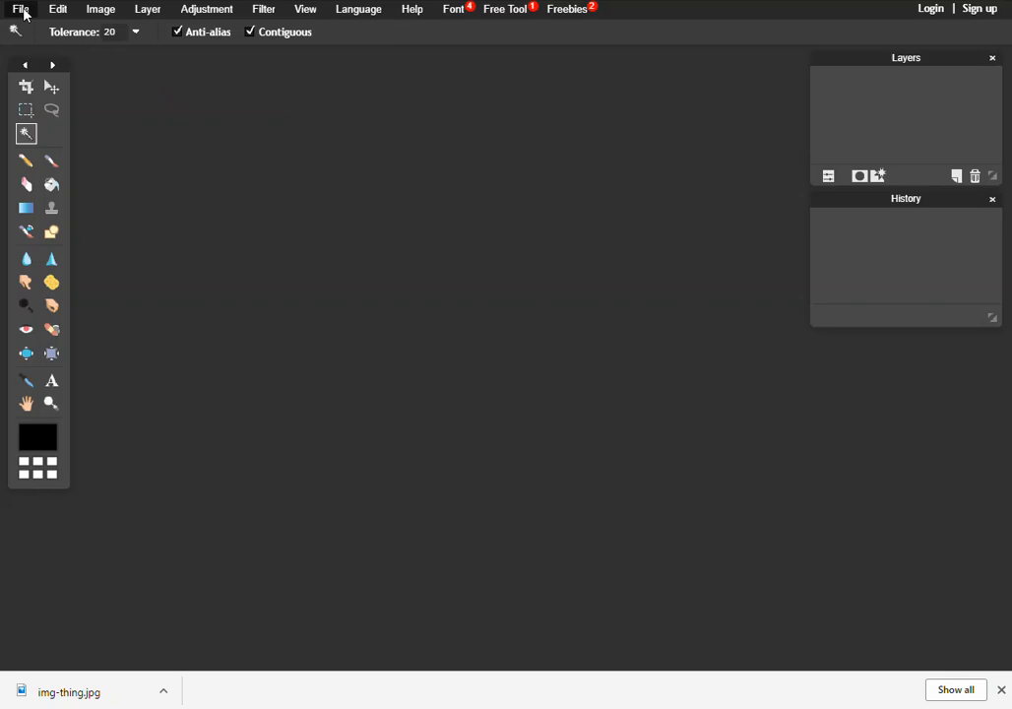
# Step: Open the image img-thing from the Desktop
pyautogui.click(22, 9)
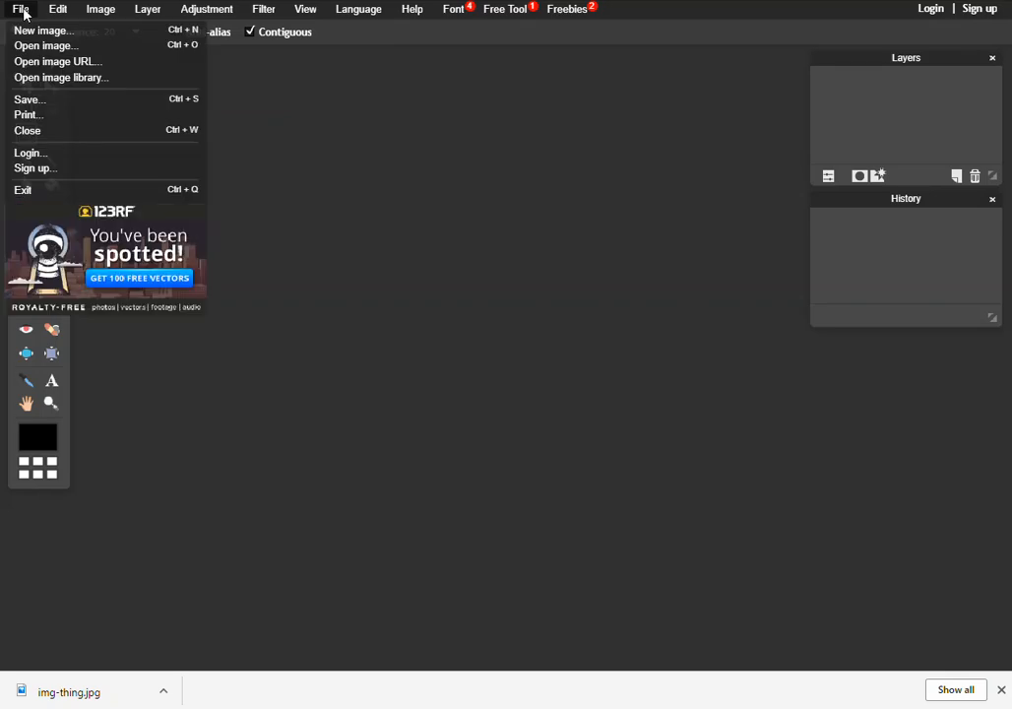
pyautogui.click(37, 47)
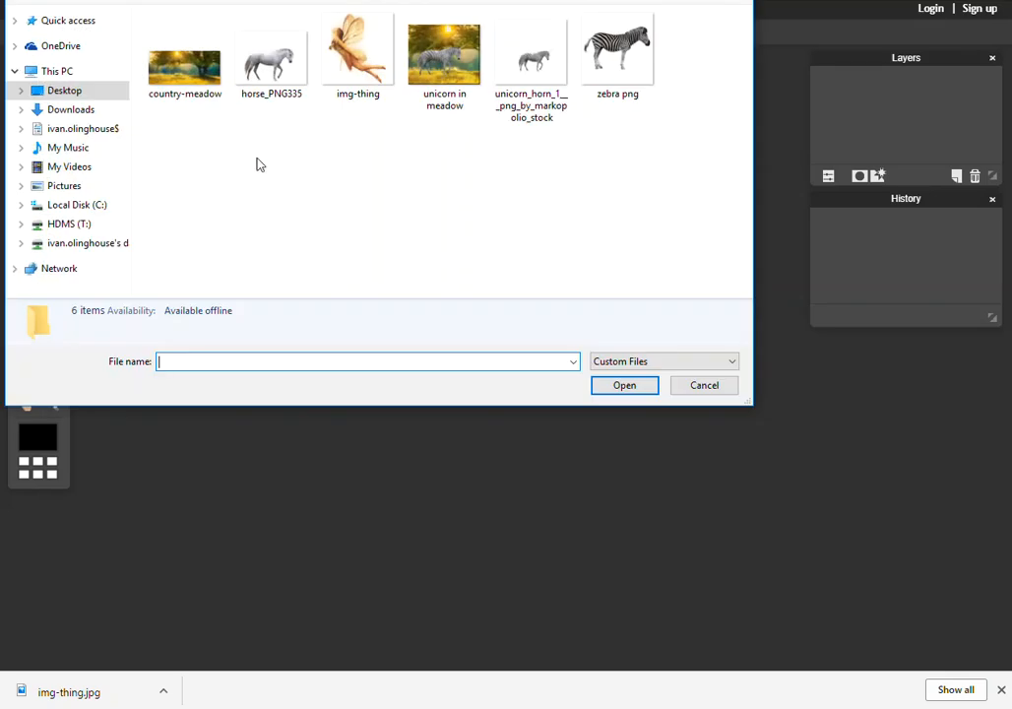
pyautogui.click(340, 65)
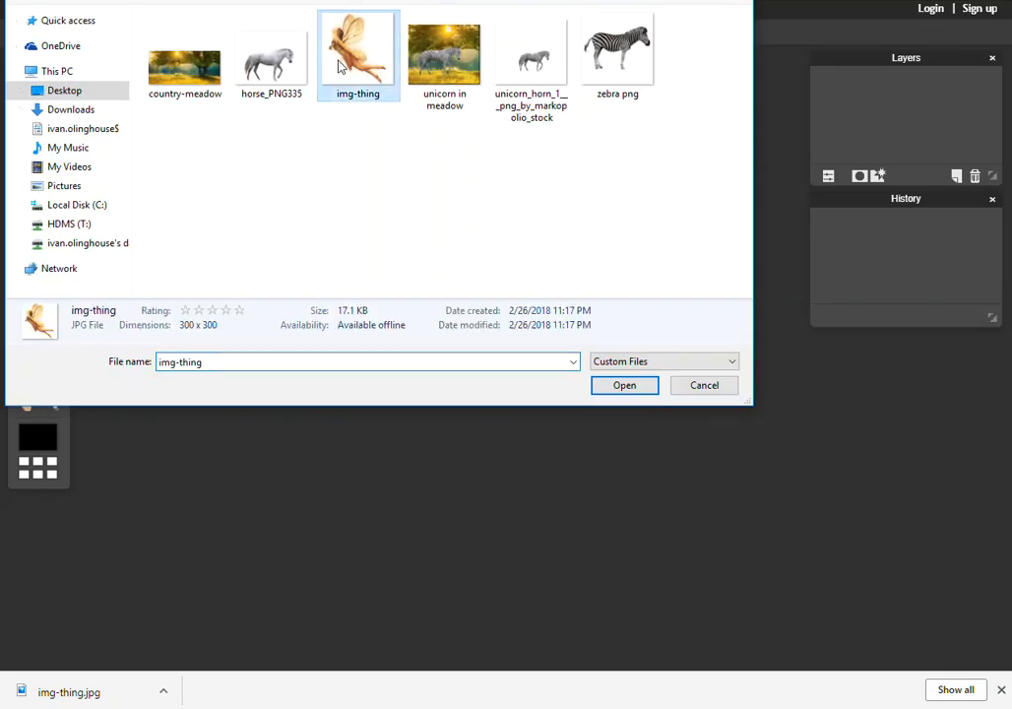
pyautogui.click(624, 386)
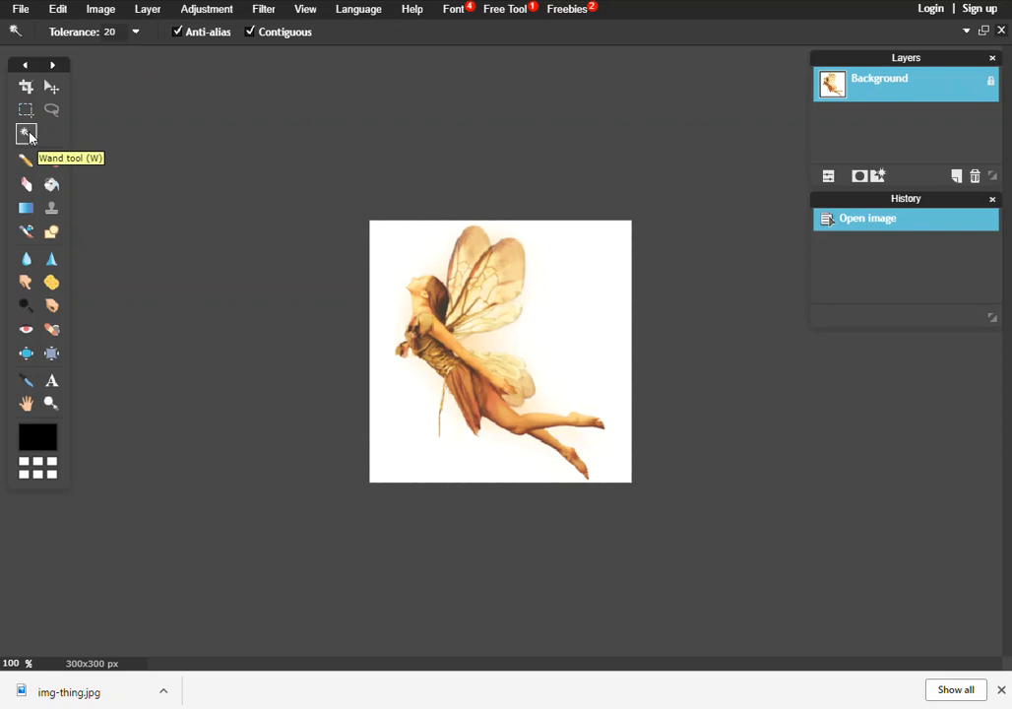
# Step: Try to delete the white background picked with the Wand tool, and unlock the Background layer
pyautogui.click(562, 281)
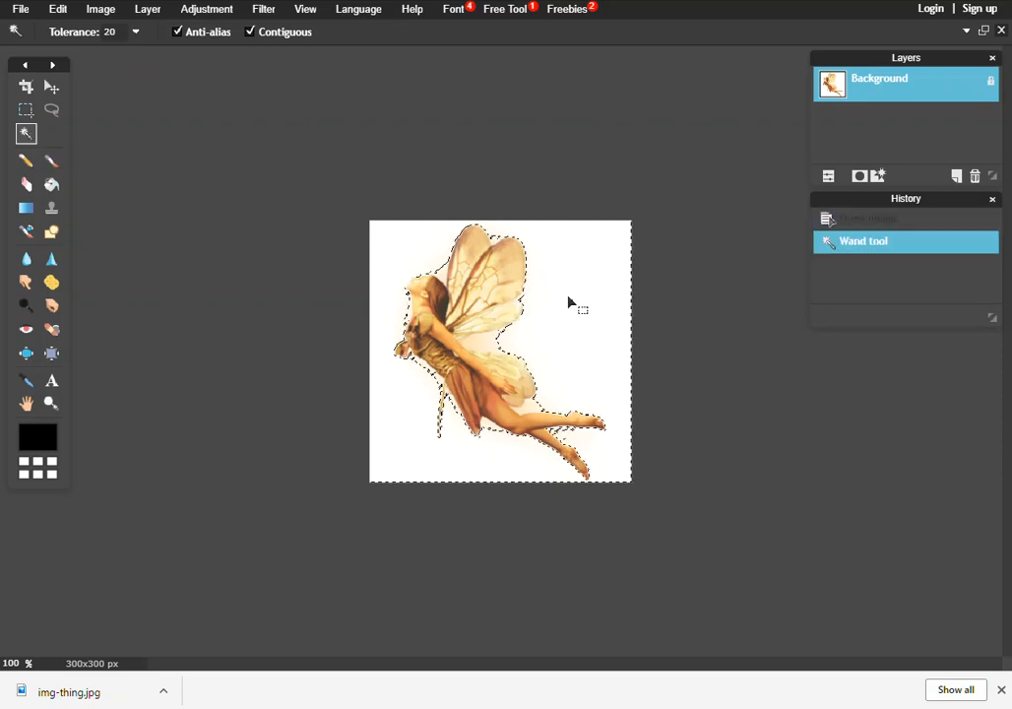
pyautogui.press('Delete')
pyautogui.press('Delete')
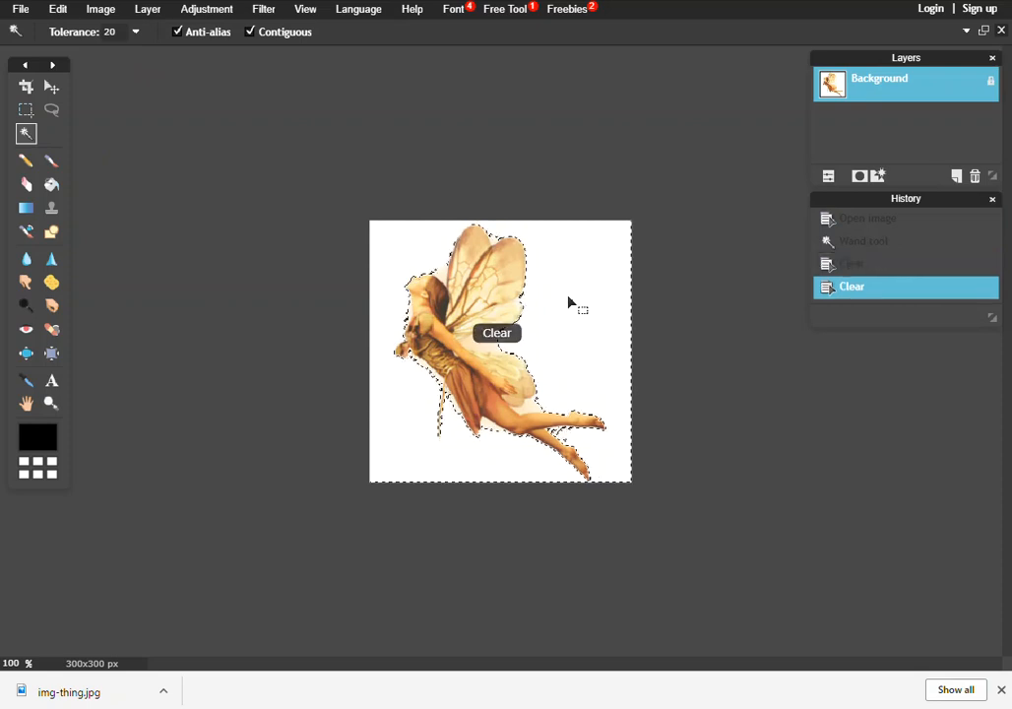
pyautogui.doubleClick(990, 86)
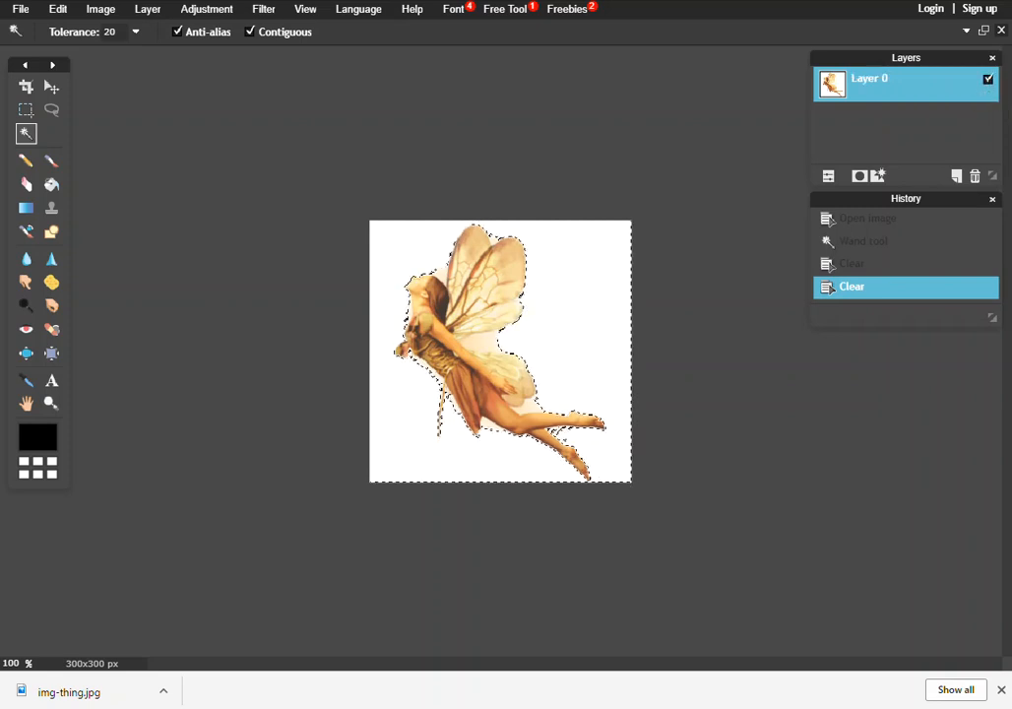
# Step: Clear the white background selected with the Wand tool, then undo the clear and the selection
pyautogui.click(566, 305)
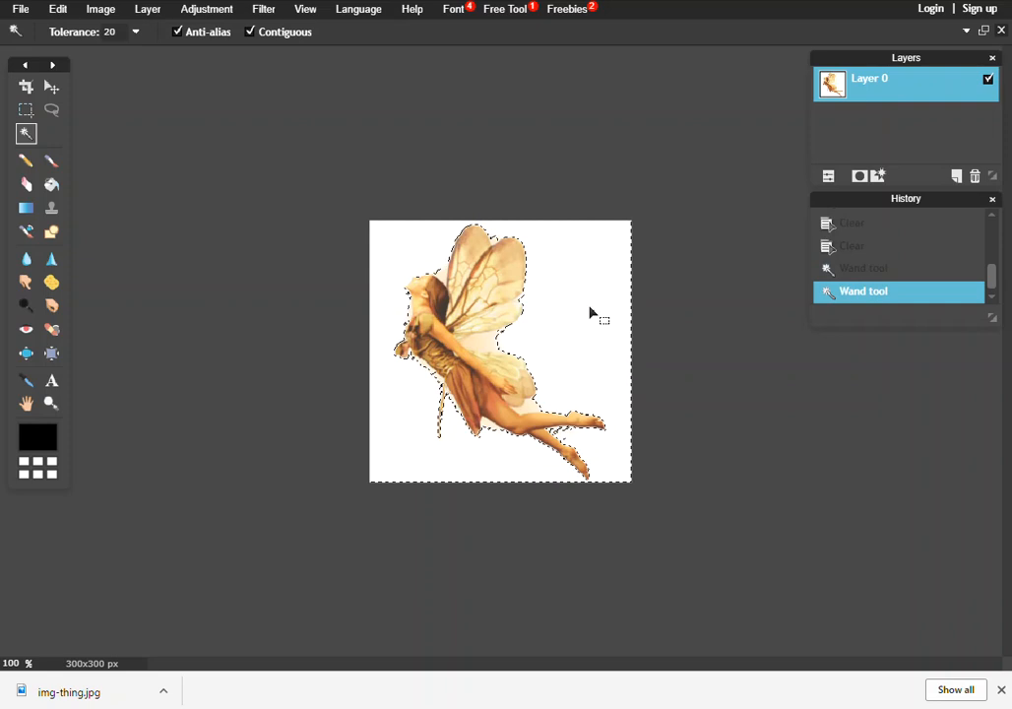
pyautogui.press('Delete')
pyautogui.scroll(-1, 540, 345)
pyautogui.scroll(5, 541, 342)
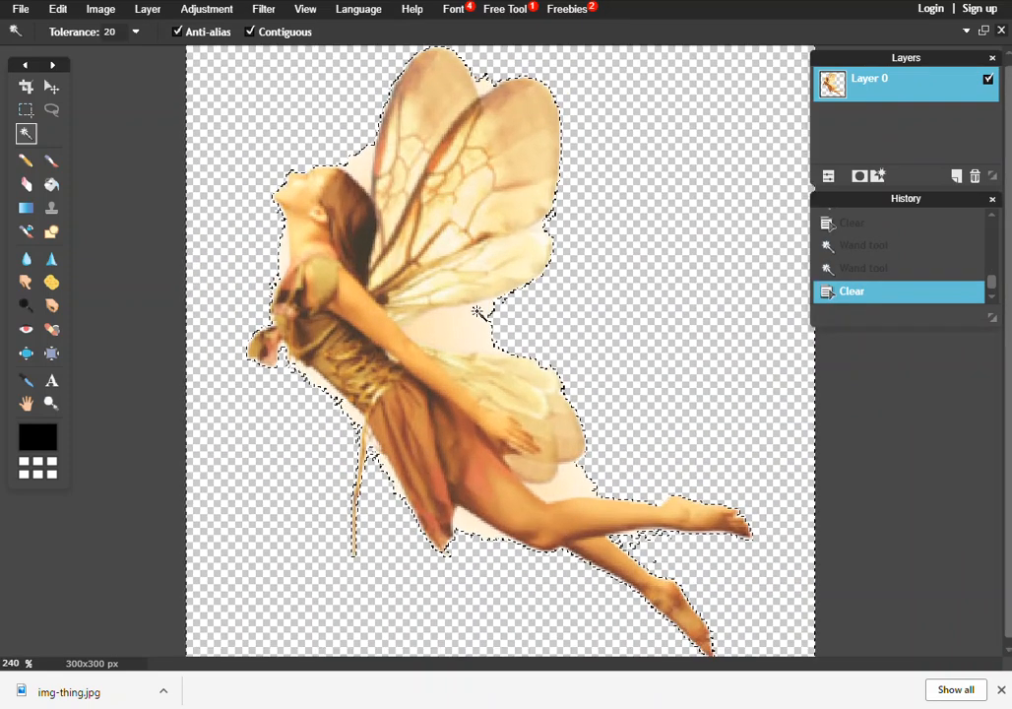
pyautogui.scroll(-1, 510, 342)
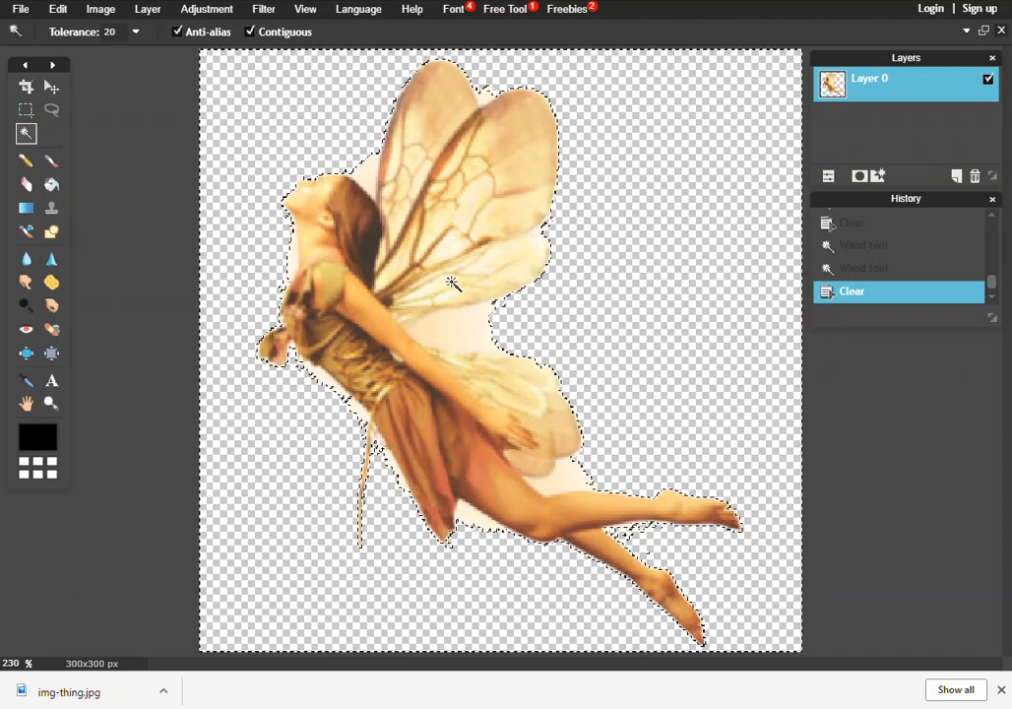
pyautogui.hotkey('ctrl', 'z')
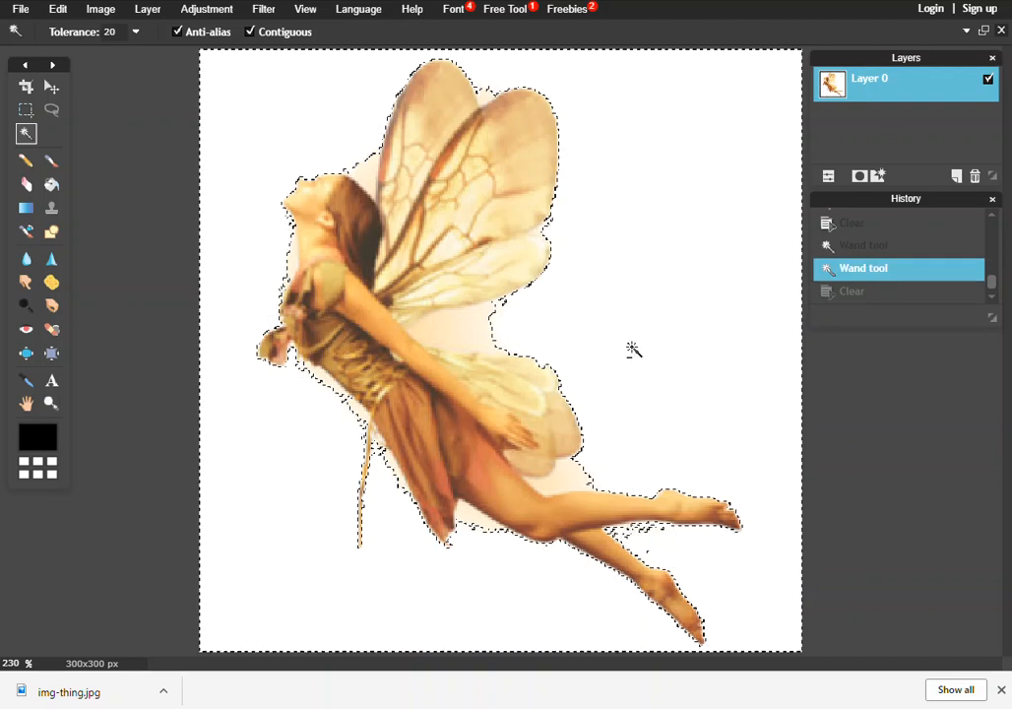
pyautogui.hotkey('ctrl', 'z')
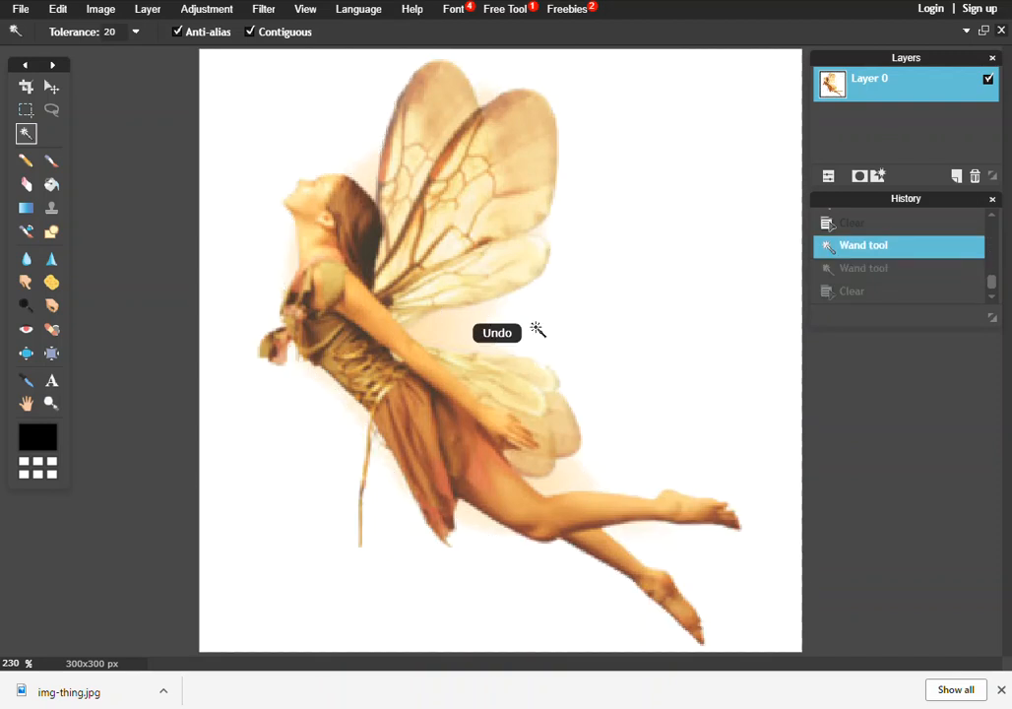
# Step: Set the Wand tolerance to 30 and select the white background
pyautogui.click(136, 33)
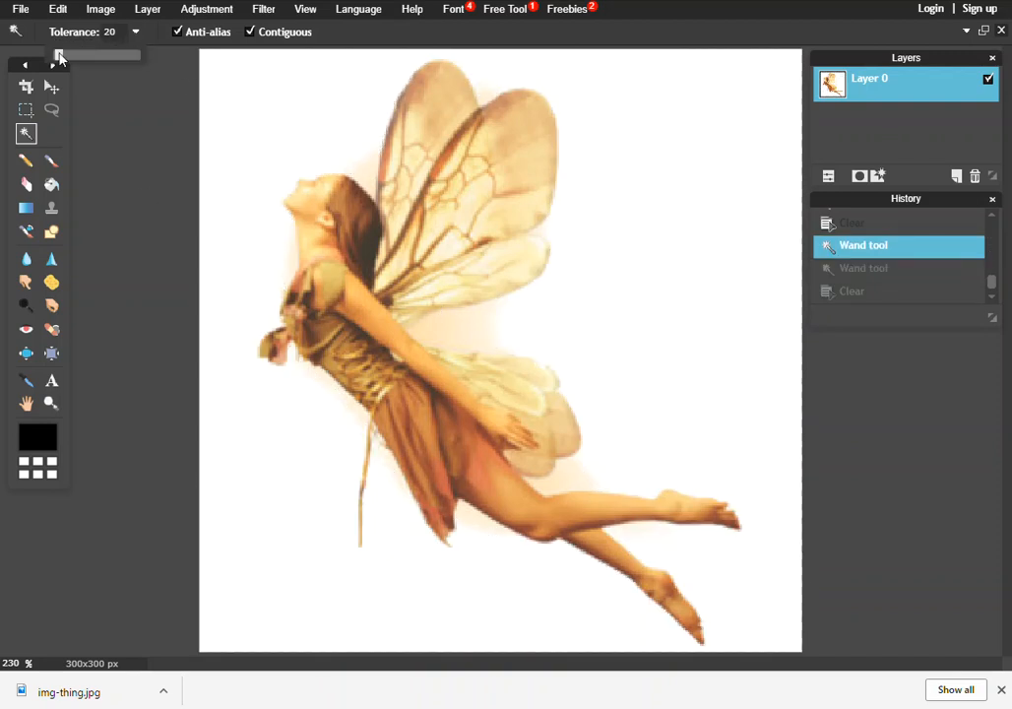
pyautogui.click(277, 96)
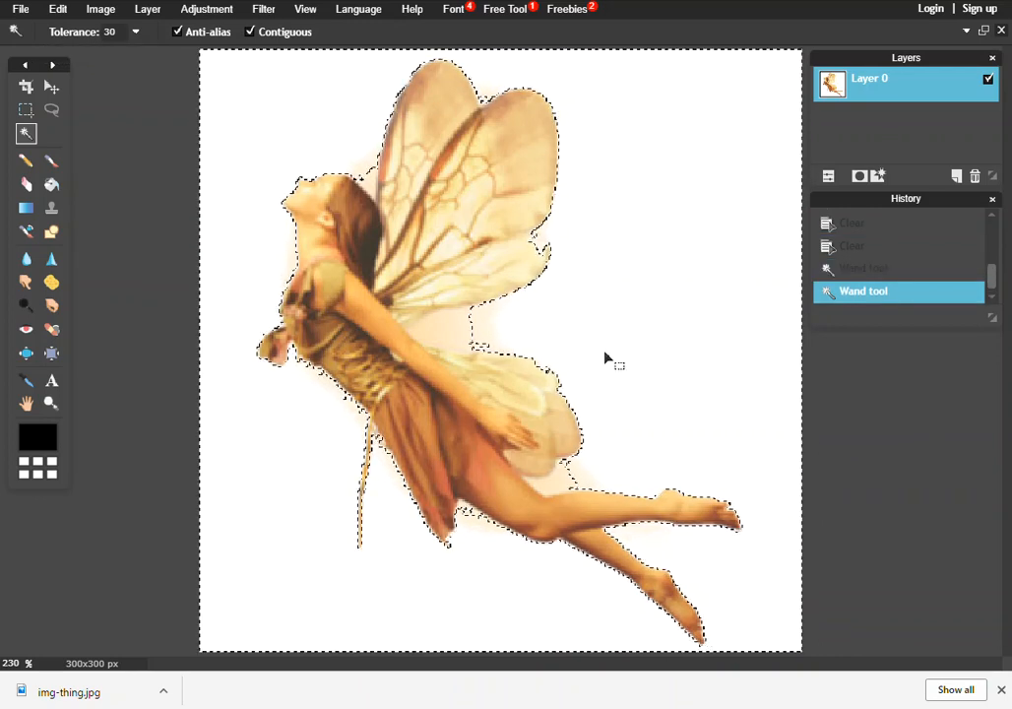
# Step: Set the Wand tolerance to 54, select the white background, and drop the selection
pyautogui.click(136, 33)
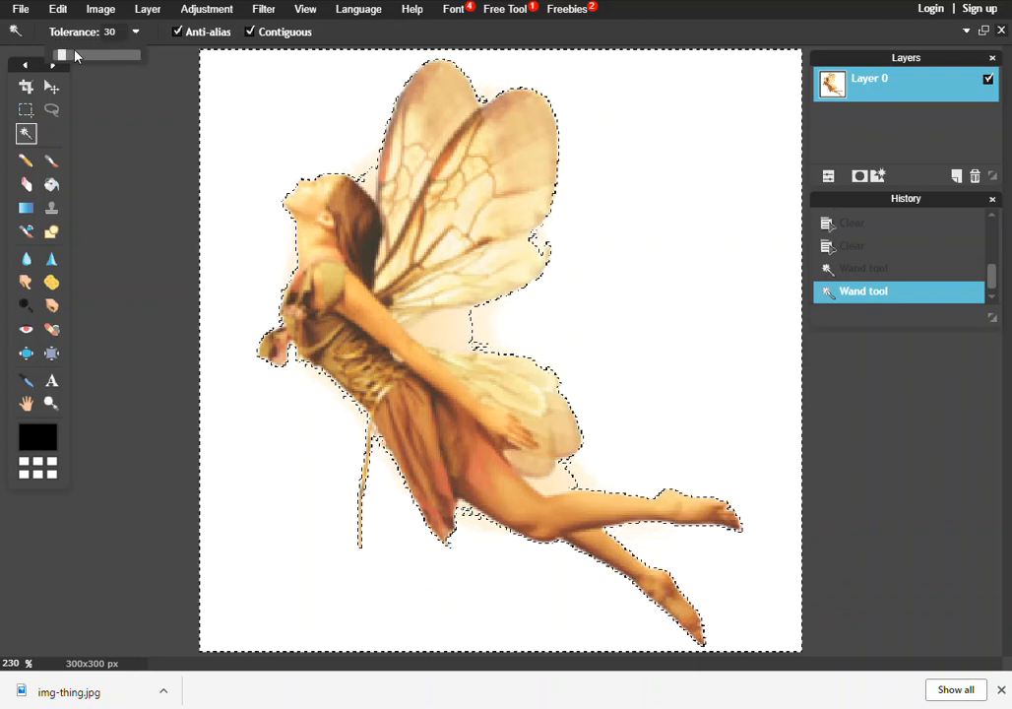
pyautogui.moveTo(72, 59); pyautogui.dragTo(98, 57)
pyautogui.click(131, 128)
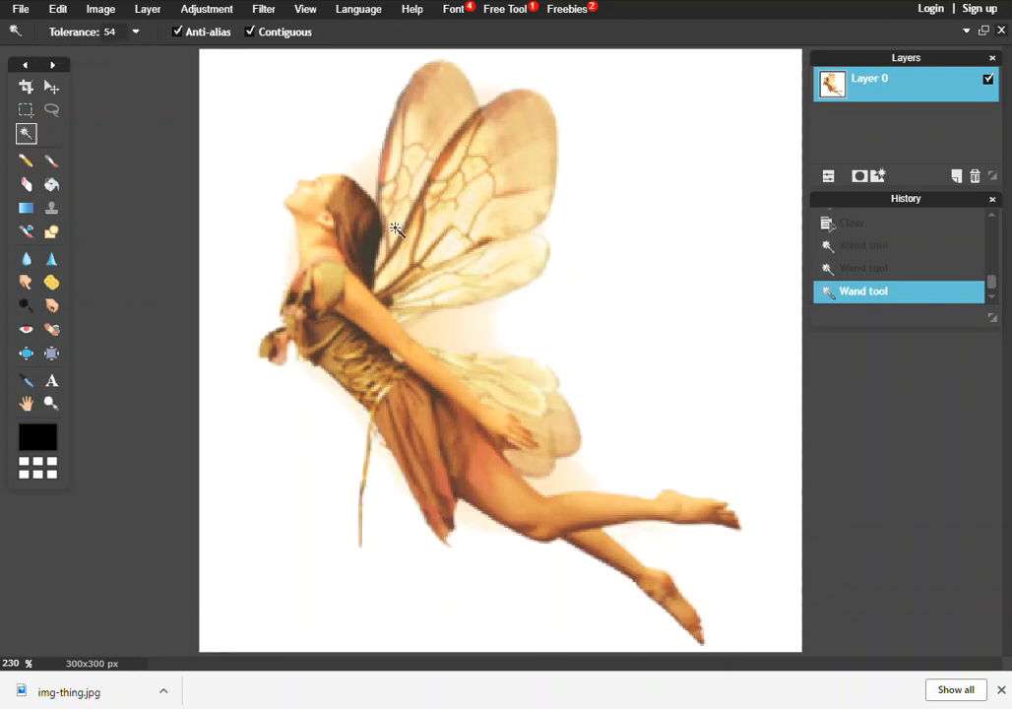
pyautogui.click(339, 147)
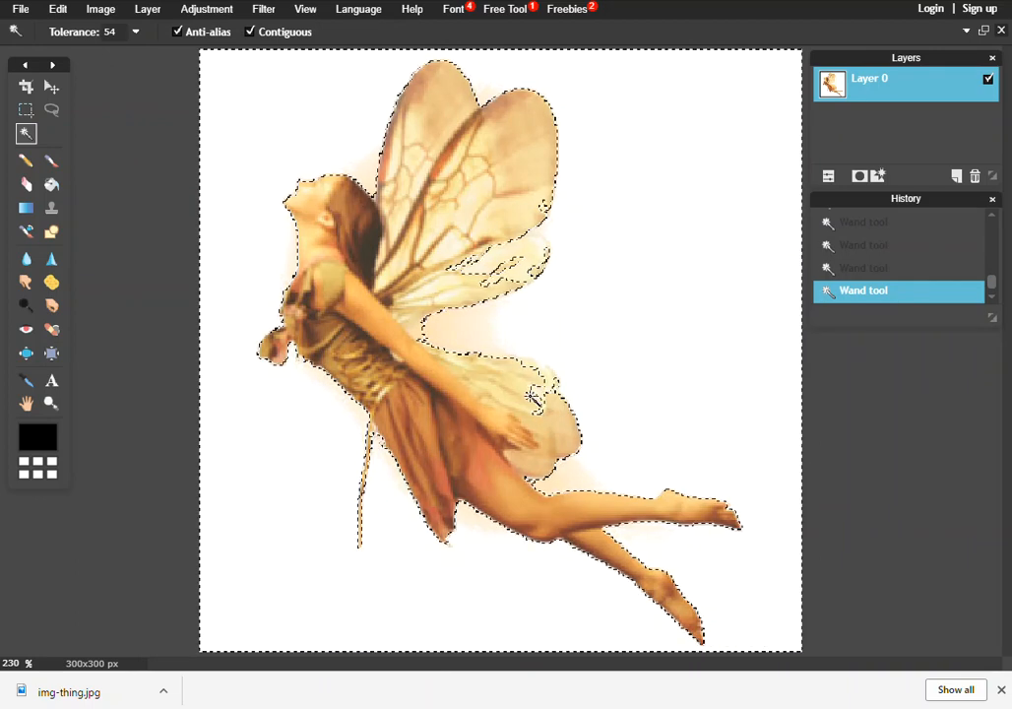
pyautogui.click(123, 105)
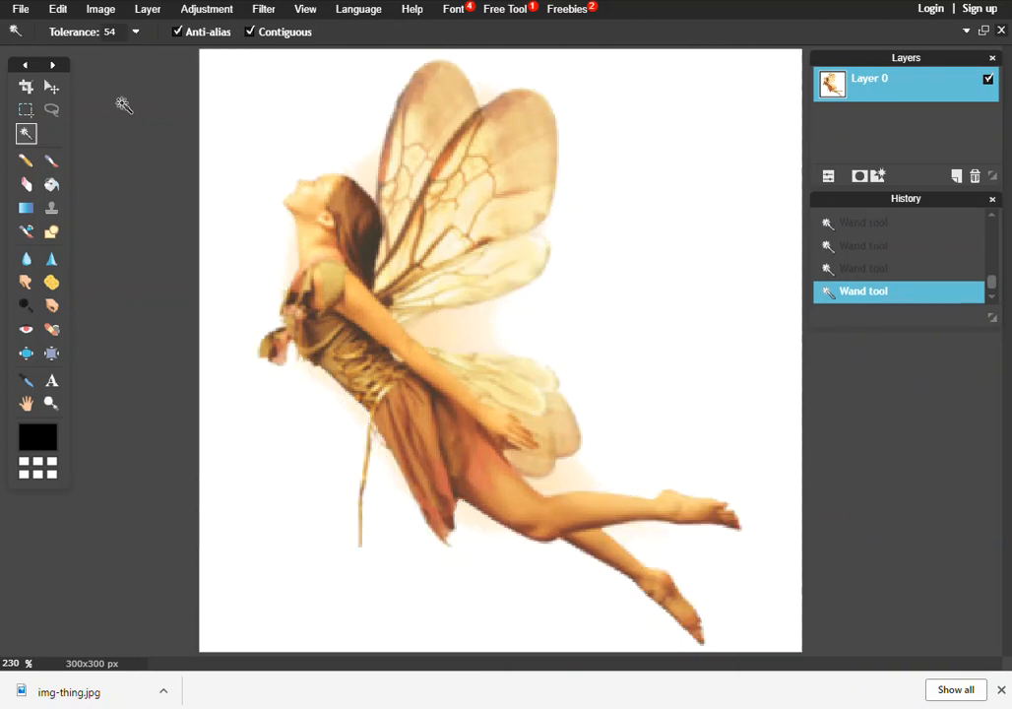
# Step: Set the Wand tolerance to 48 and select the white background
pyautogui.click(137, 33)
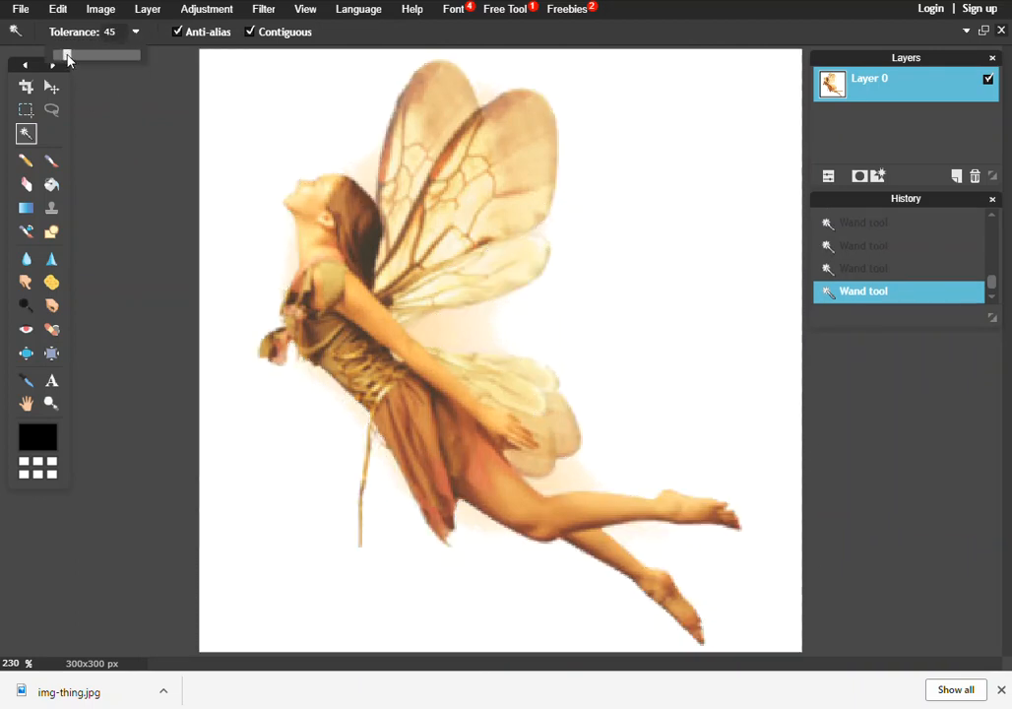
pyautogui.moveTo(68, 60); pyautogui.dragTo(70, 60)
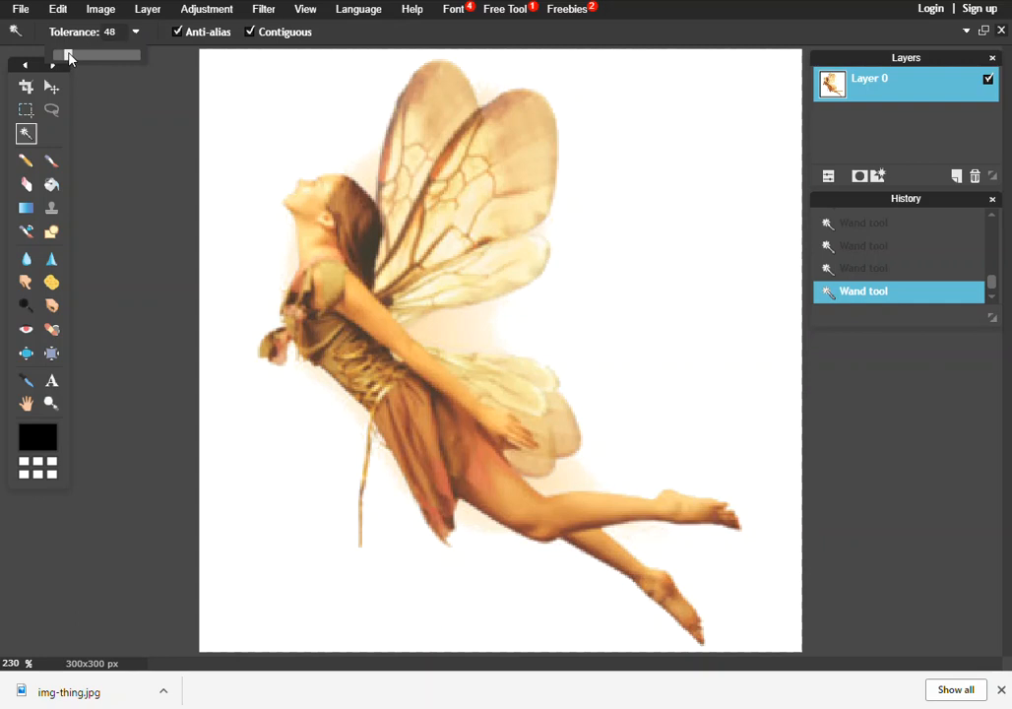
pyautogui.click(249, 130)
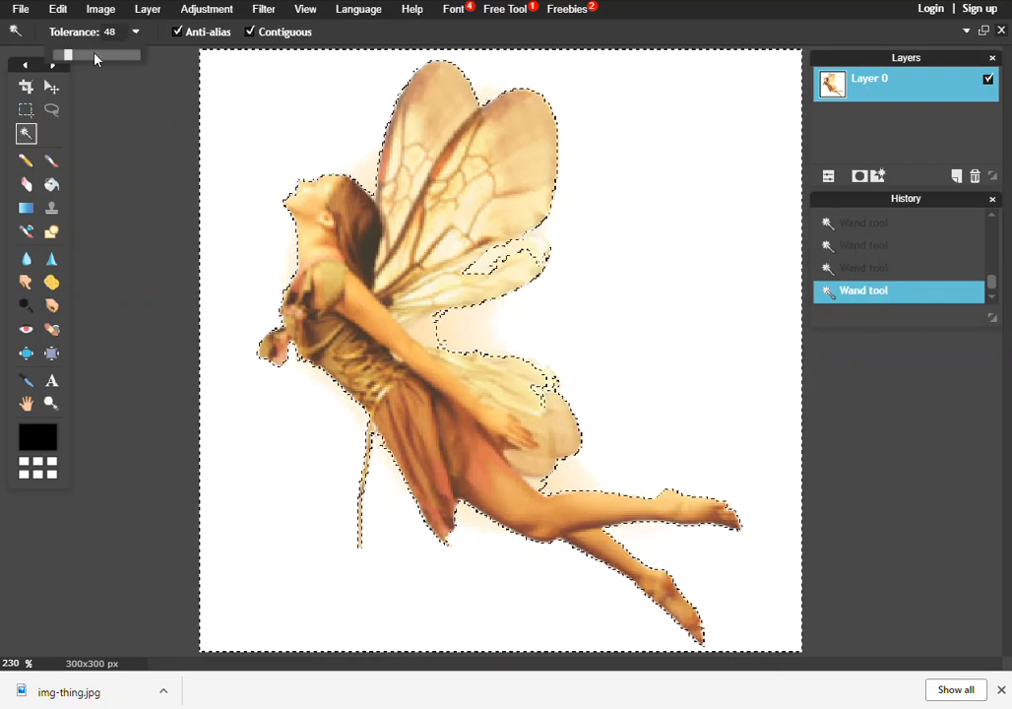
# Step: Set the Wand tolerance to 39 and select the white background
pyautogui.moveTo(69, 57); pyautogui.dragTo(65, 57)
pyautogui.click(228, 109)
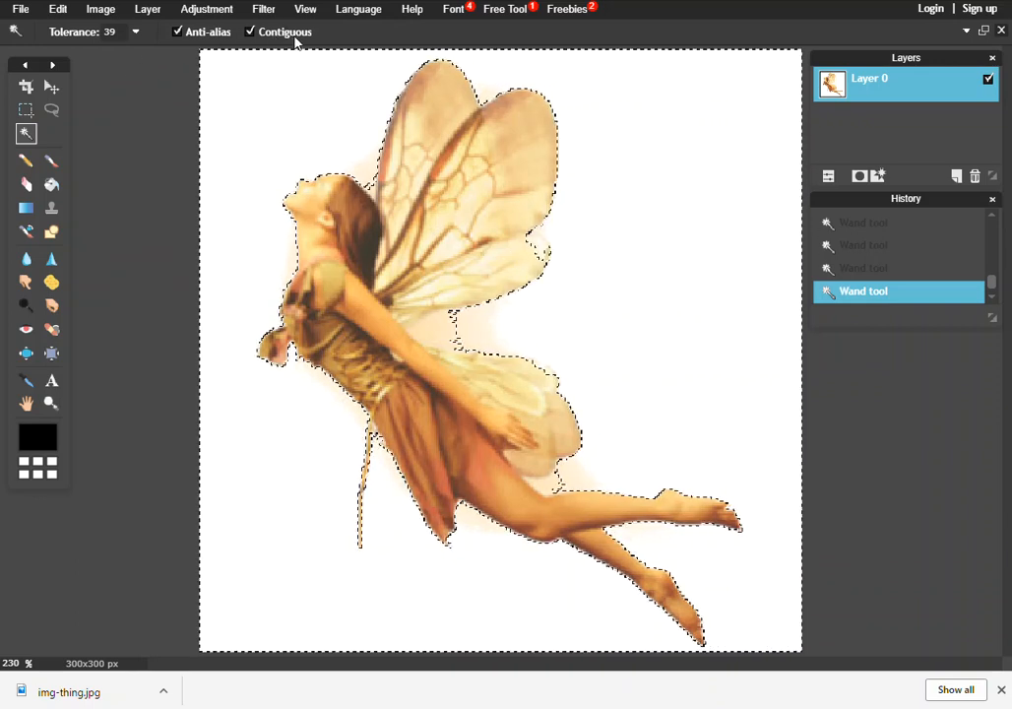
# Step: Delete the selected white background and deselect everything
pyautogui.press('Delete')
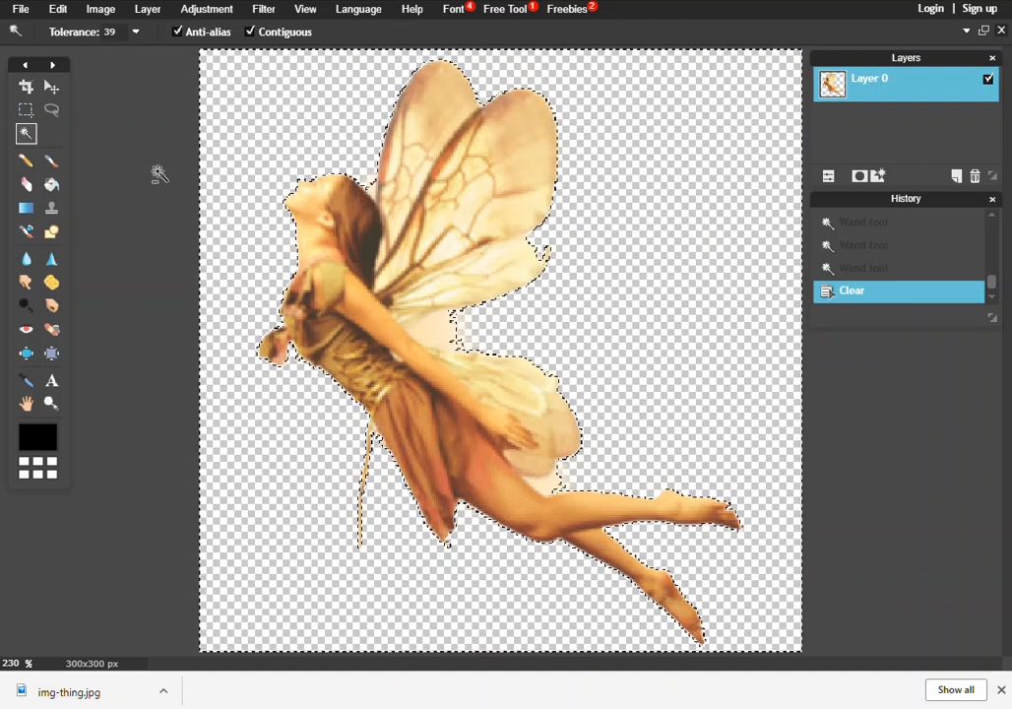
pyautogui.hotkey('ctrl', 'd')
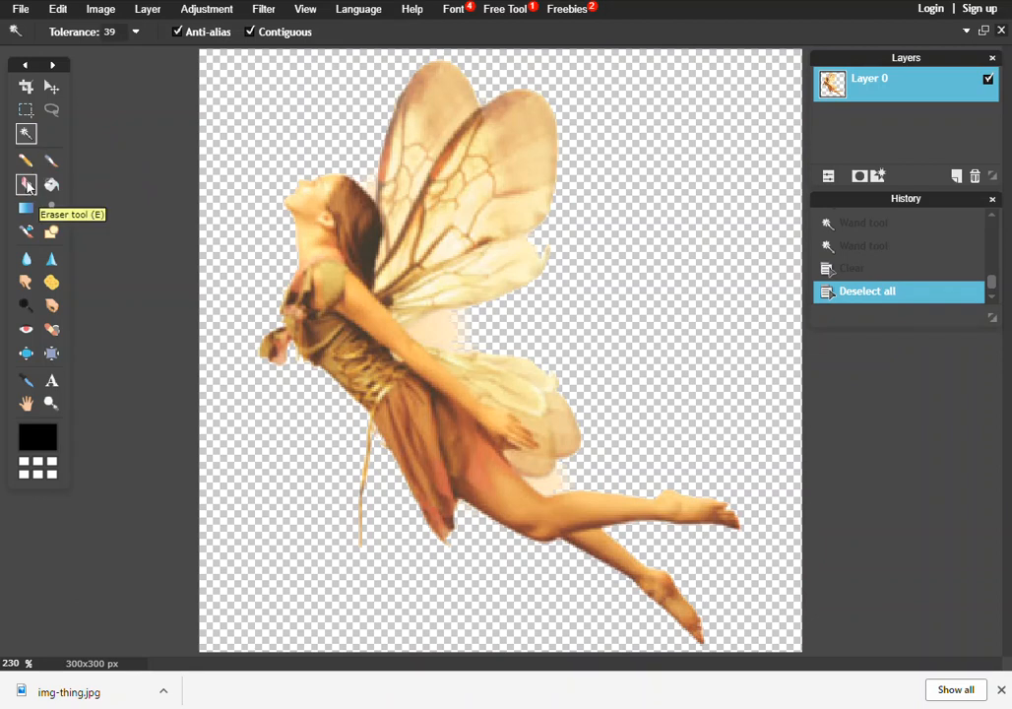
# Step: Switch to the Eraser tool and choose the 9 px brush
pyautogui.click(26, 185)
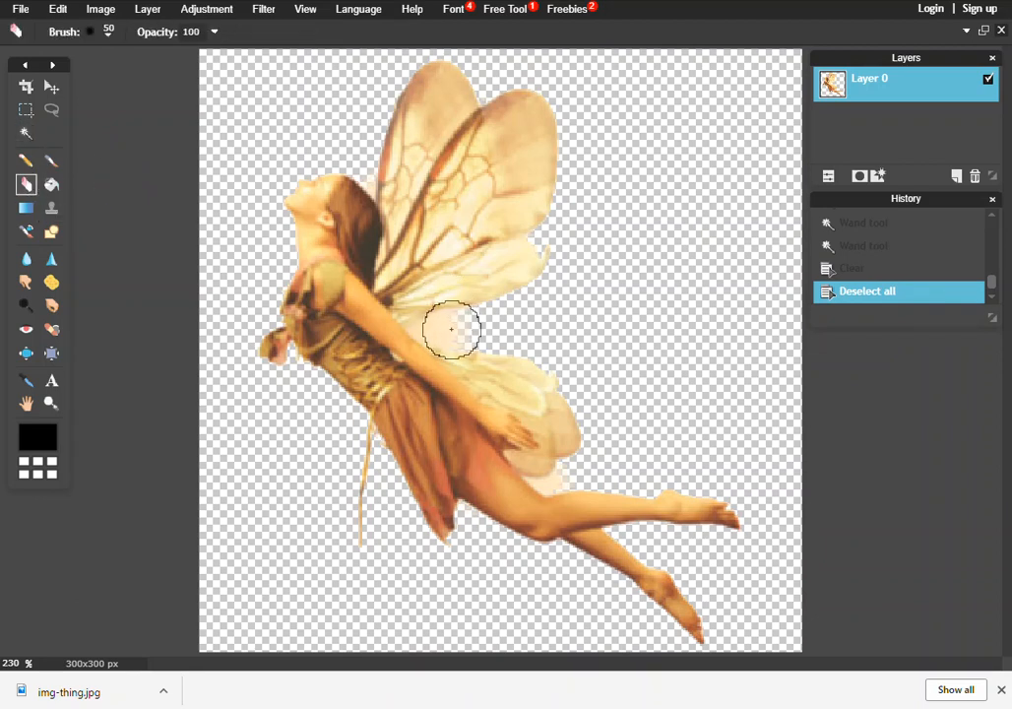
pyautogui.click(109, 36)
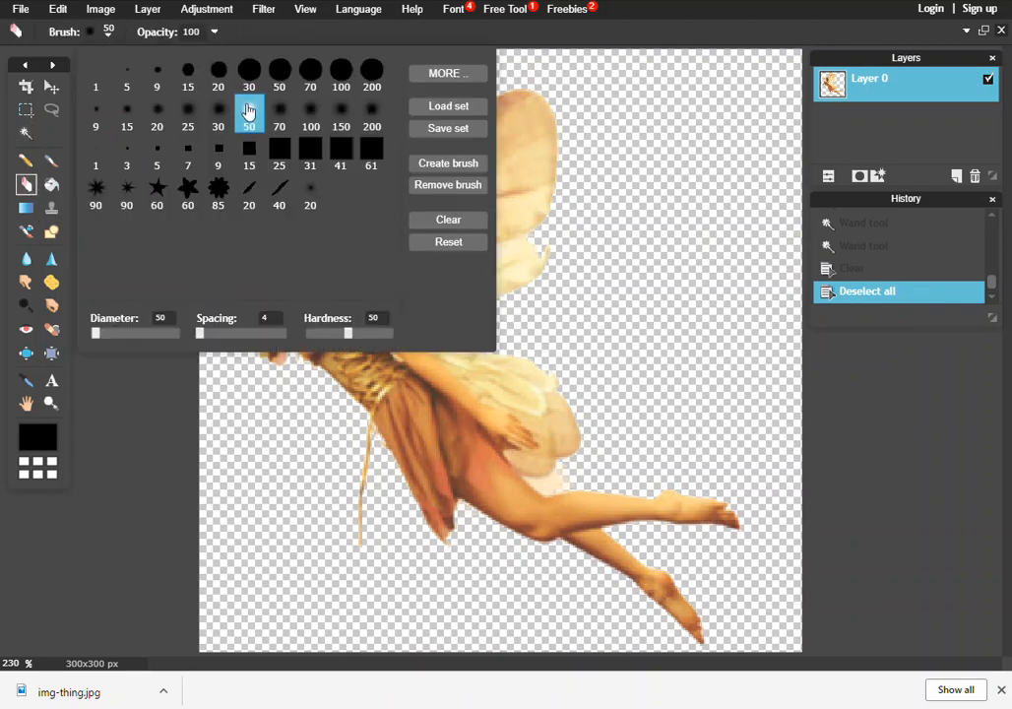
pyautogui.click(157, 117)
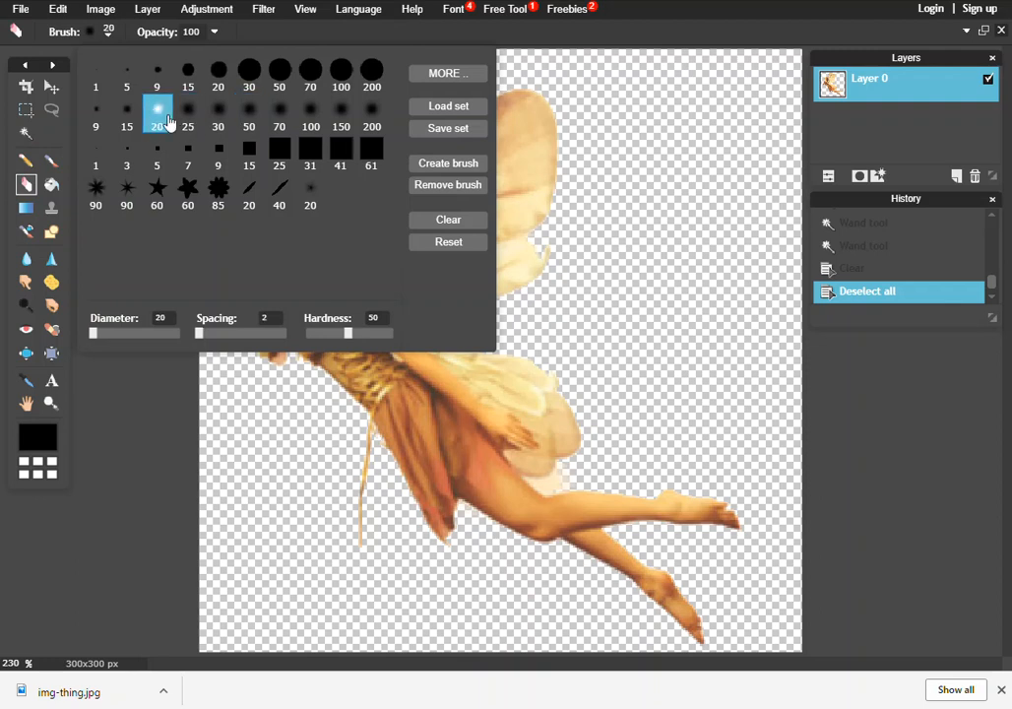
pyautogui.click(158, 76)
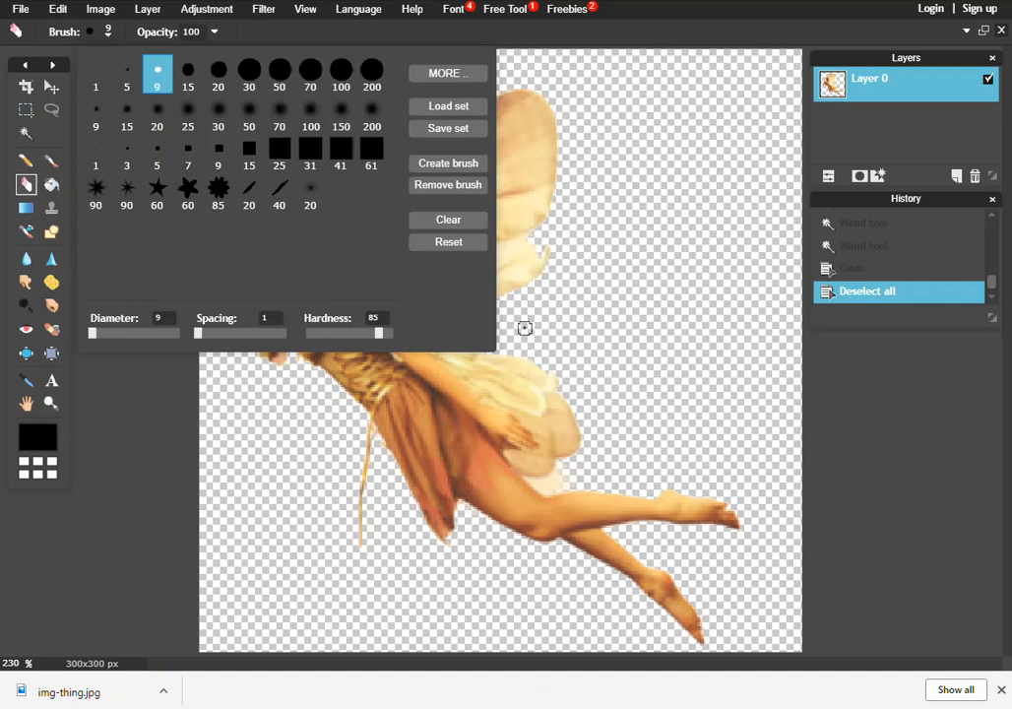
# Step: Erase the leftover white fringe between the wings near the fairy's back
pyautogui.click(458, 317)
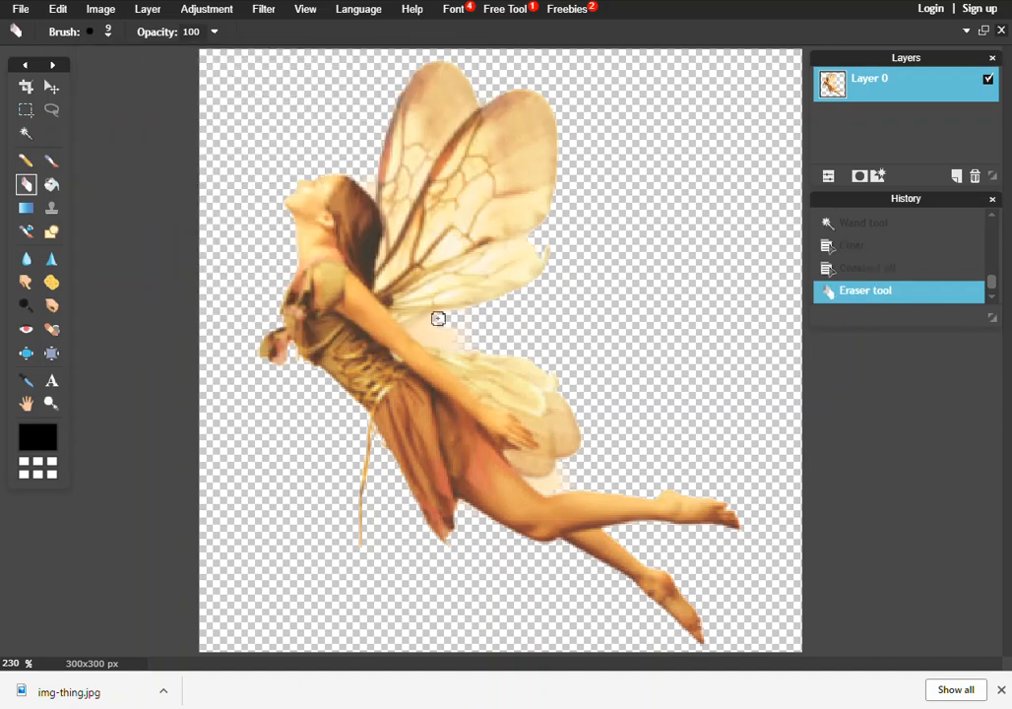
pyautogui.moveTo(423, 326); pyautogui.dragTo(420, 330)
# Step: Open the Navigator panel and move it below the History panel
pyautogui.scroll(4, 446, 321)
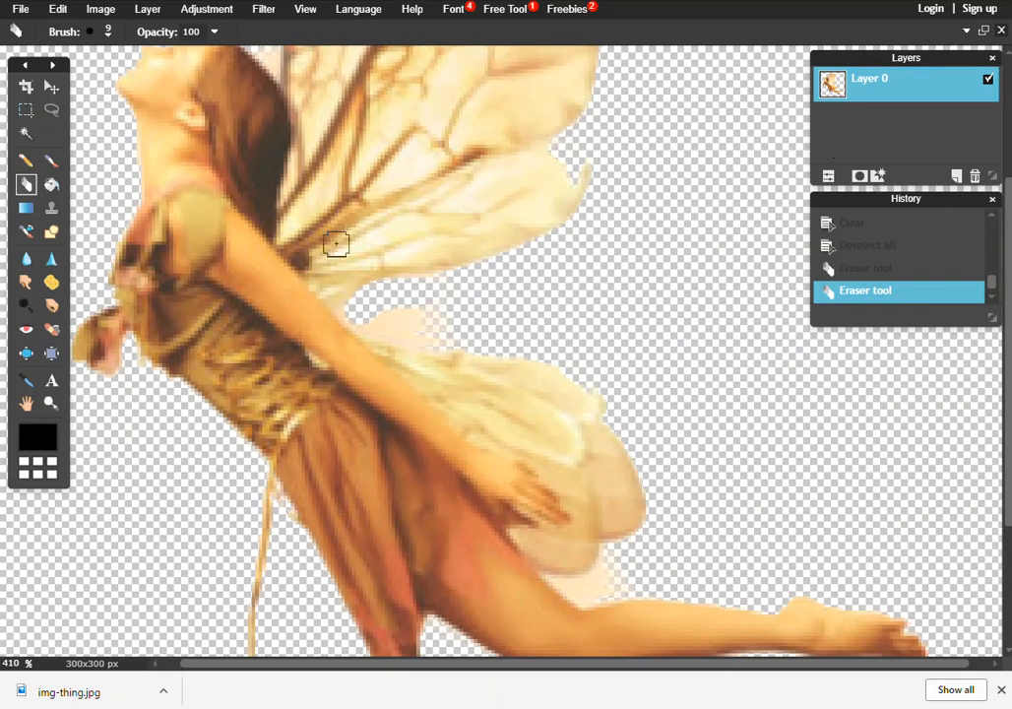
pyautogui.click(305, 10)
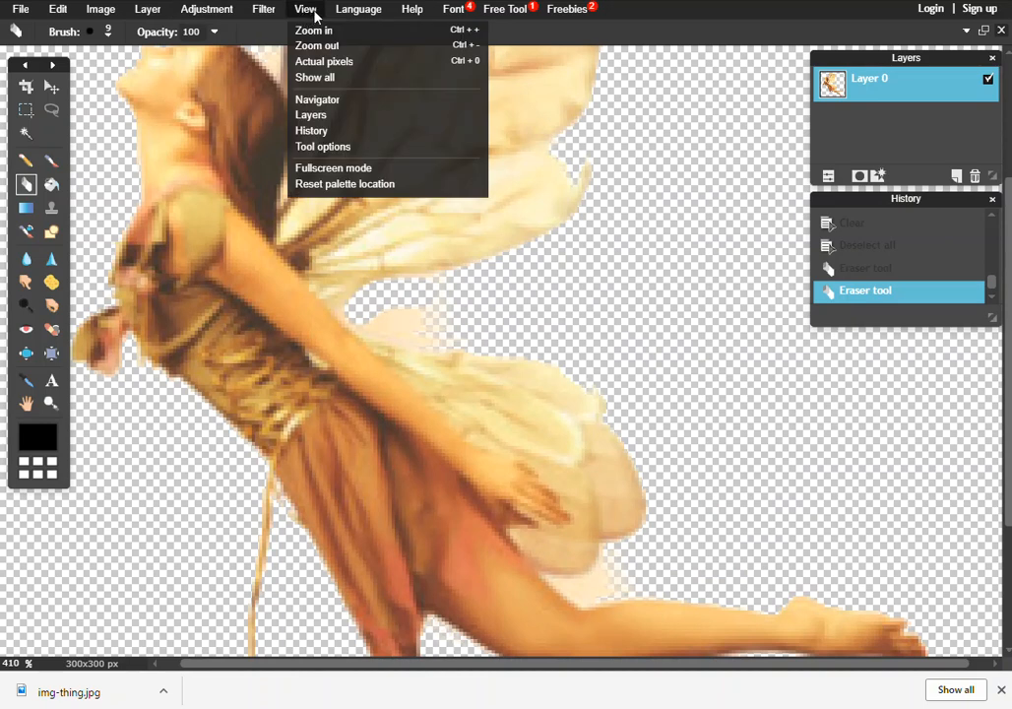
pyautogui.click(340, 100)
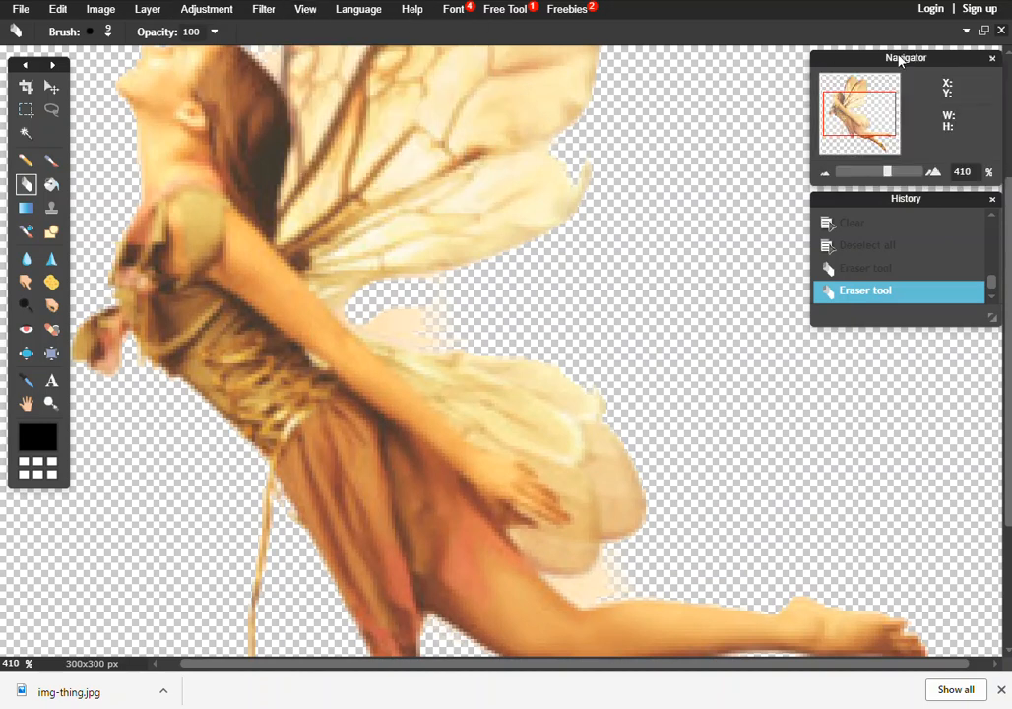
pyautogui.moveTo(898, 61); pyautogui.dragTo(899, 338)
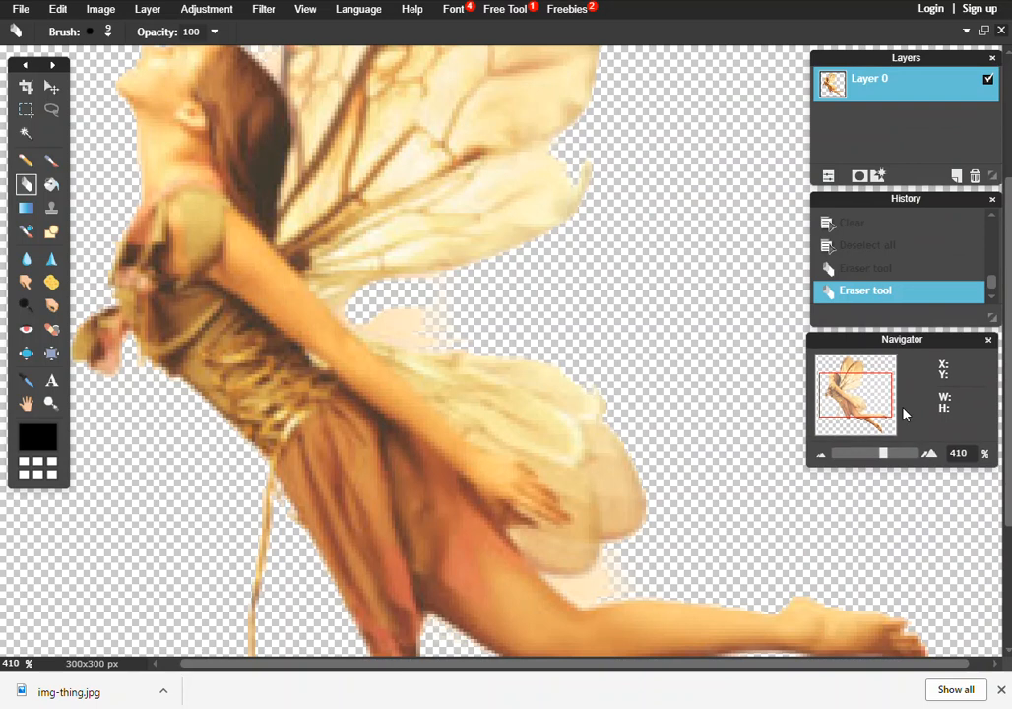
pyautogui.moveTo(886, 455); pyautogui.dragTo(879, 459)
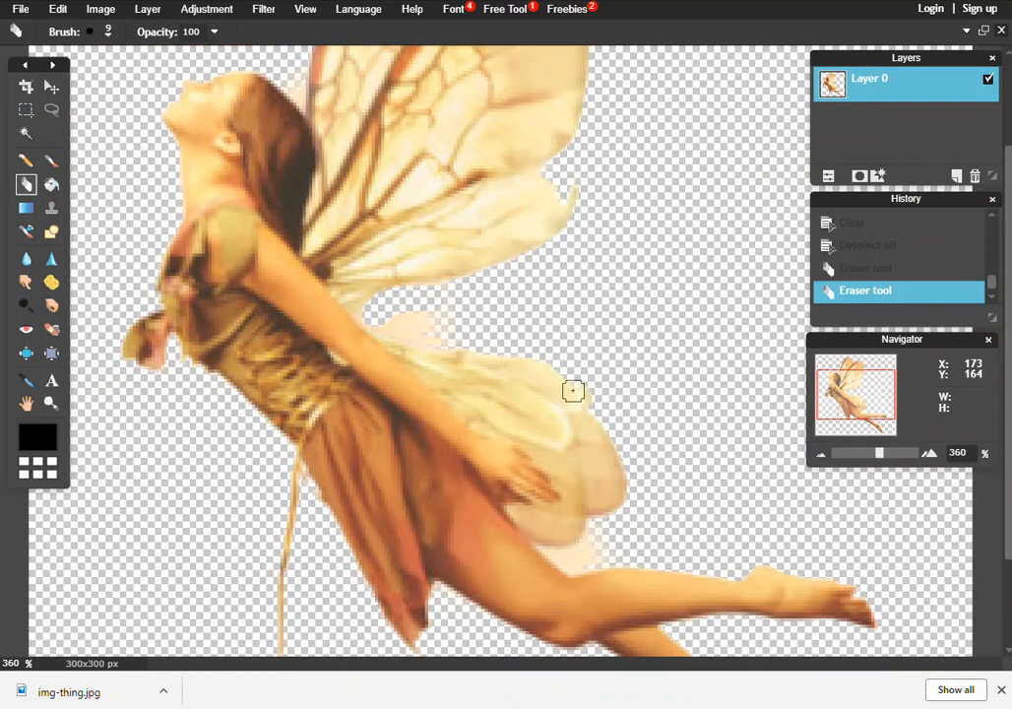
pyautogui.scroll(1, 572, 390)
pyautogui.scroll(-1, 573, 390)
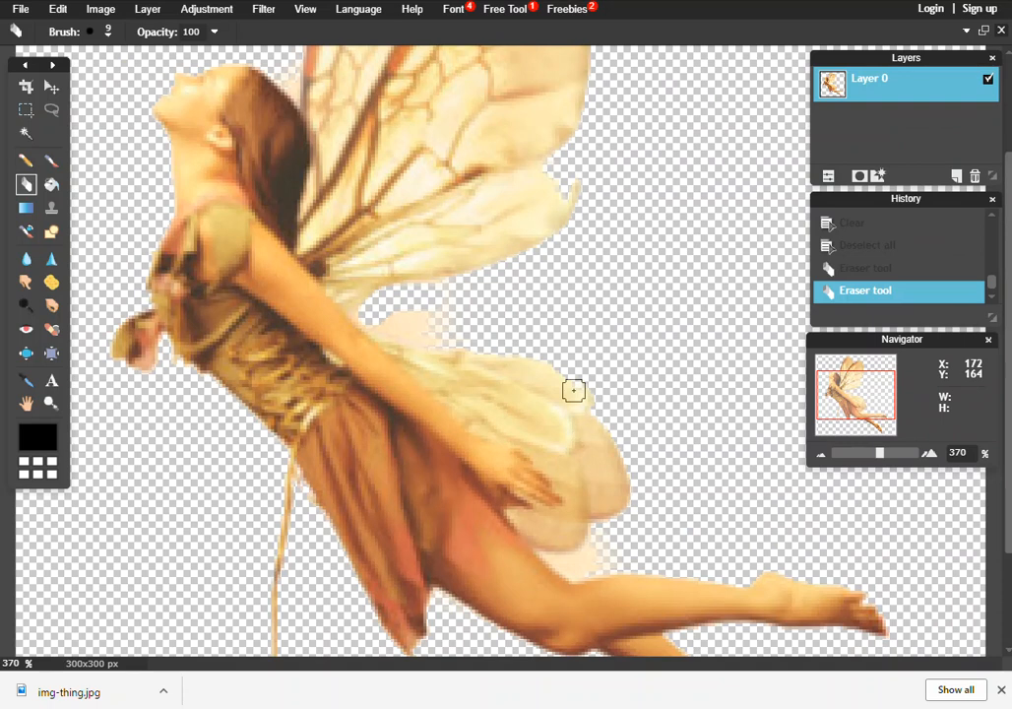
pyautogui.scroll(-1, 572, 390)
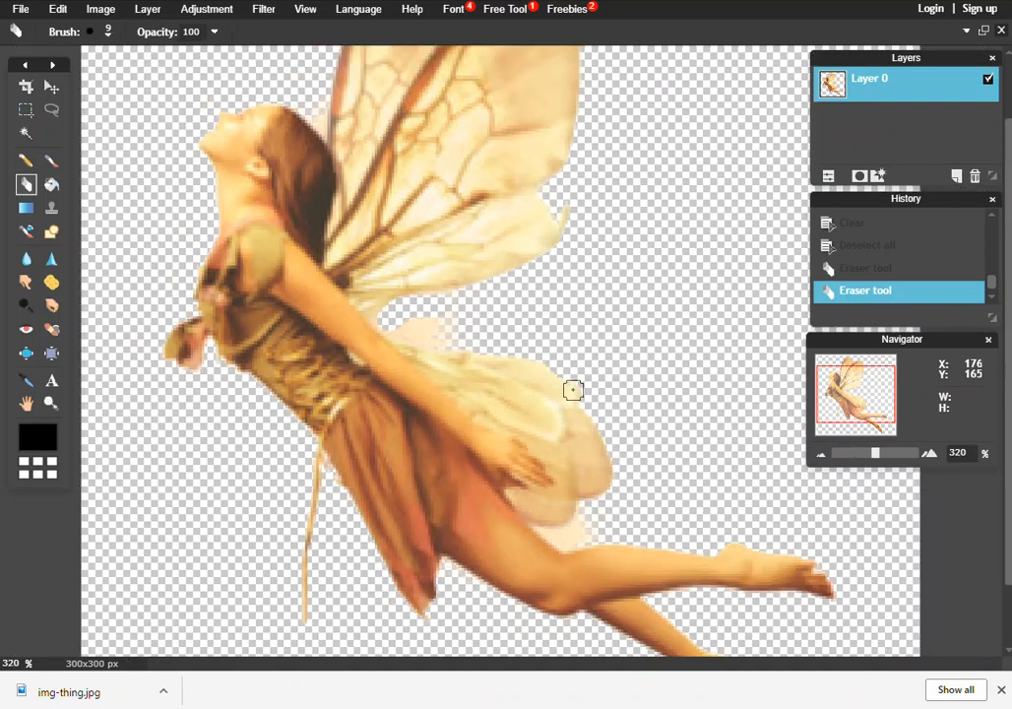
# Step: Switch the eraser to the 5 px brush
pyautogui.scroll(1, 500, 331)
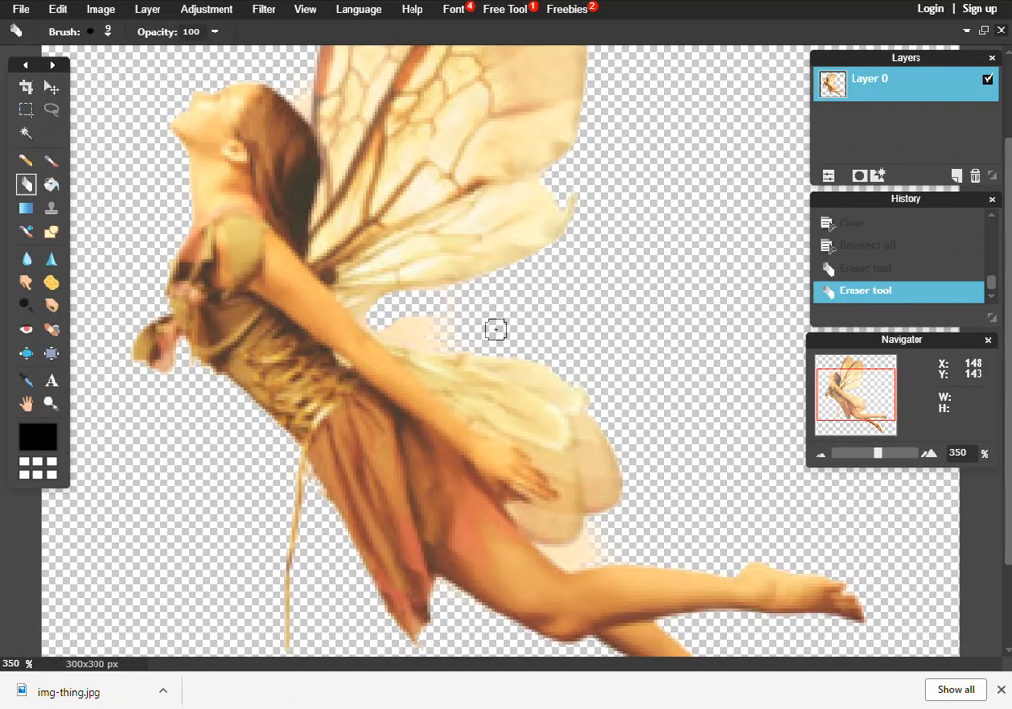
pyautogui.scroll(-2, 497, 335)
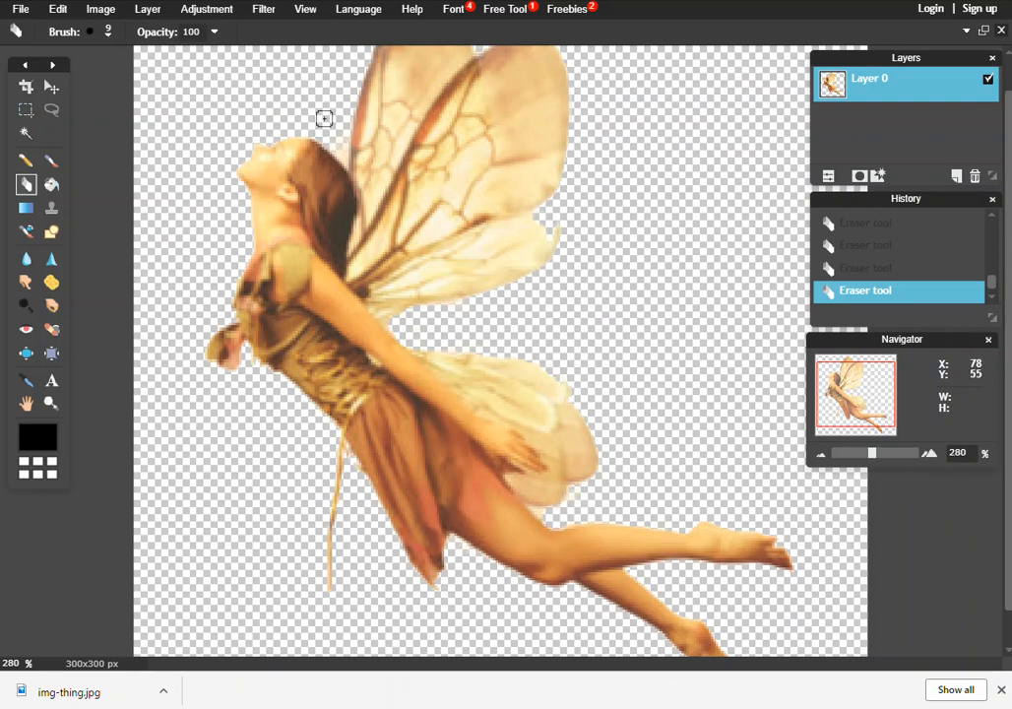
pyautogui.click(111, 35)
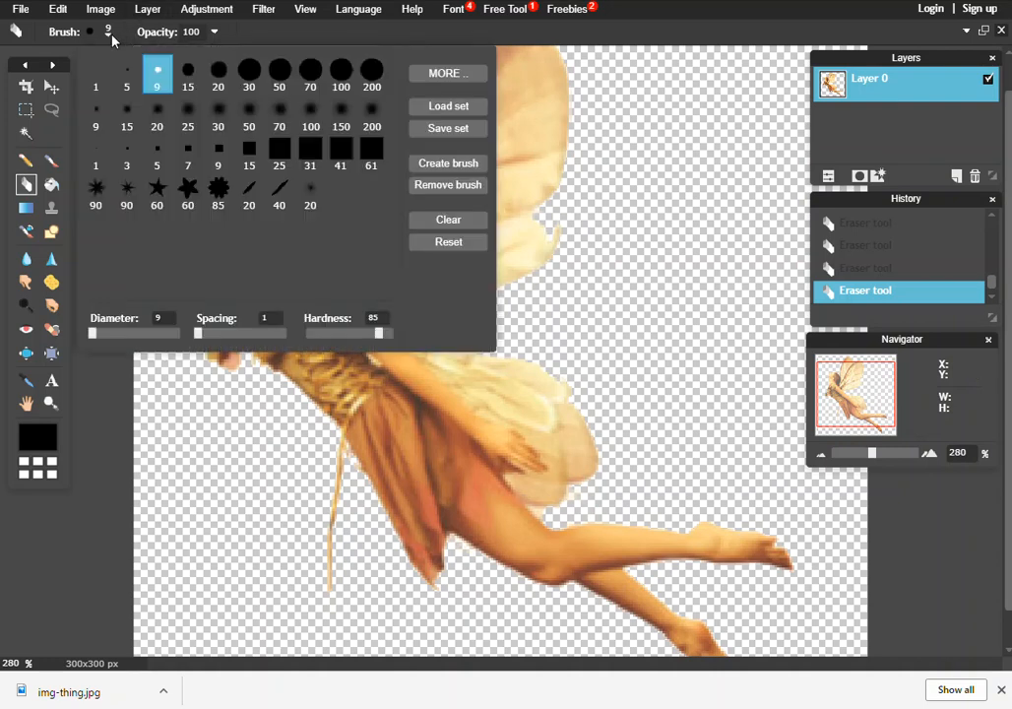
pyautogui.click(126, 73)
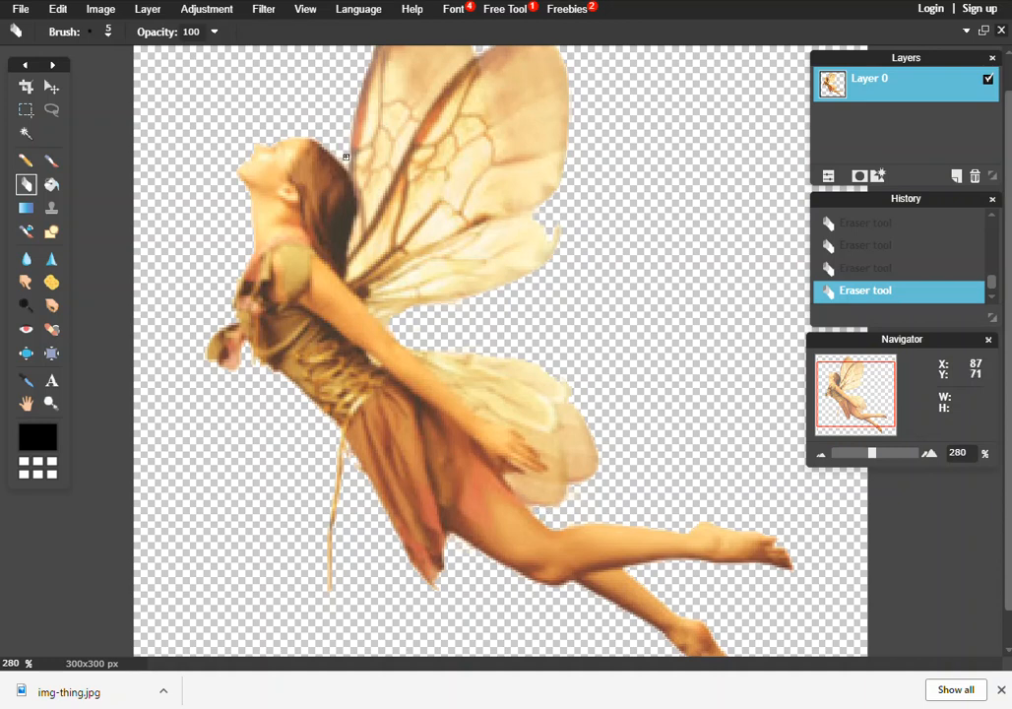
# Step: Undo and redo the last eraser stroke
pyautogui.hotkey('ctrl', 'z')
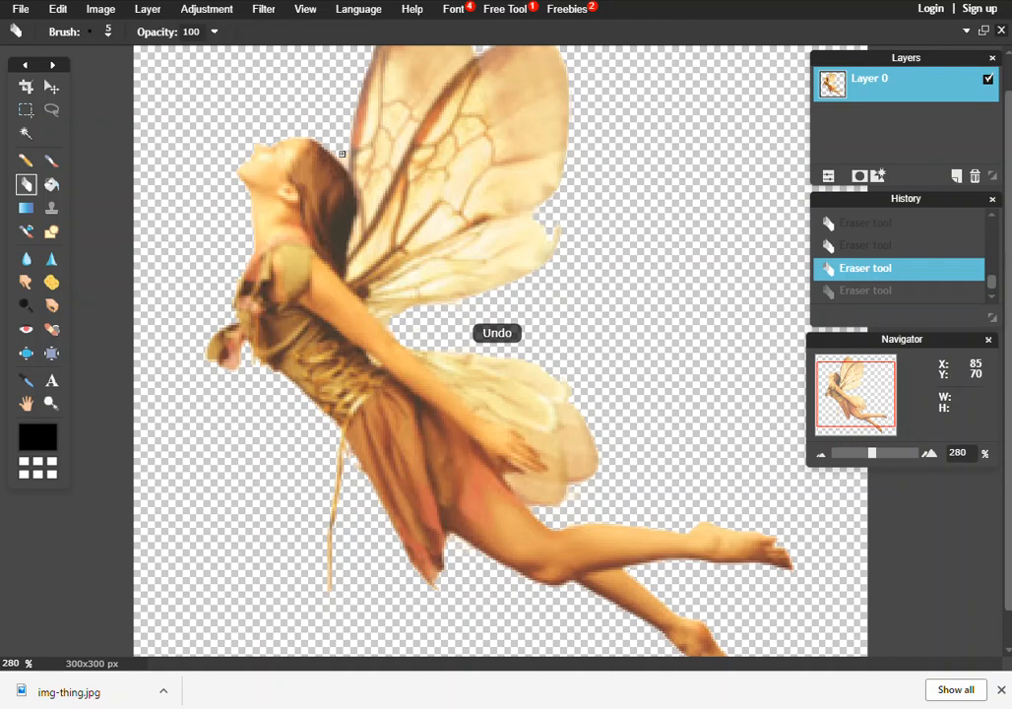
pyautogui.hotkey('ctrl', 'y')
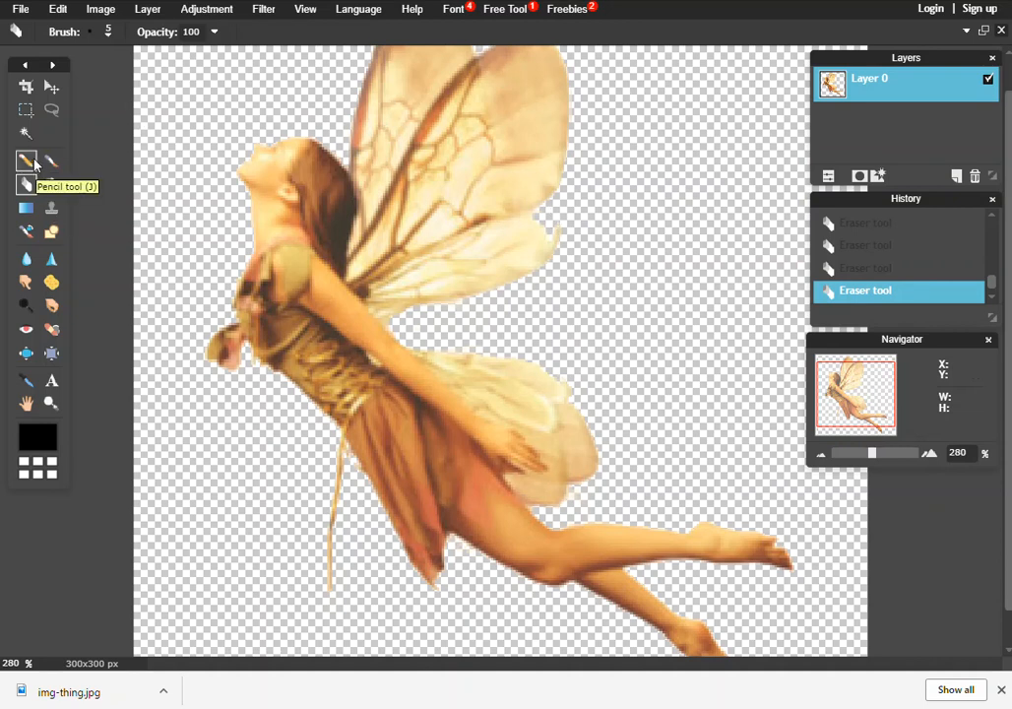
# Step: With the Clone Stamp tool, sample the upper wing and stamp over the rough edge at the wing's lower tip
pyautogui.click(51, 210)
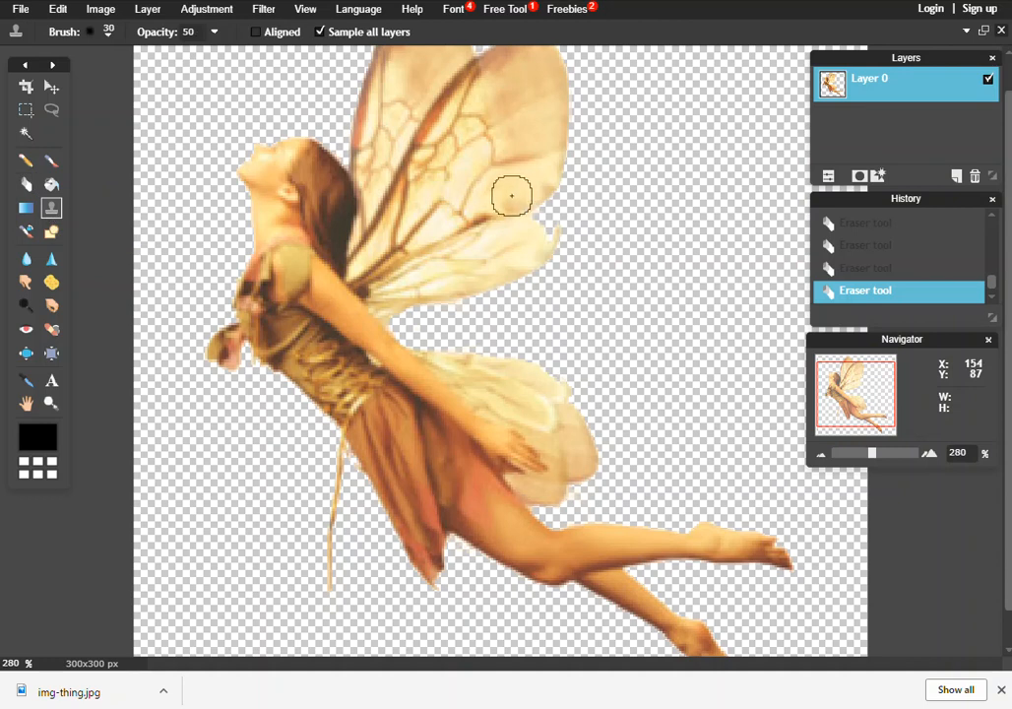
pyautogui.click(529, 235)
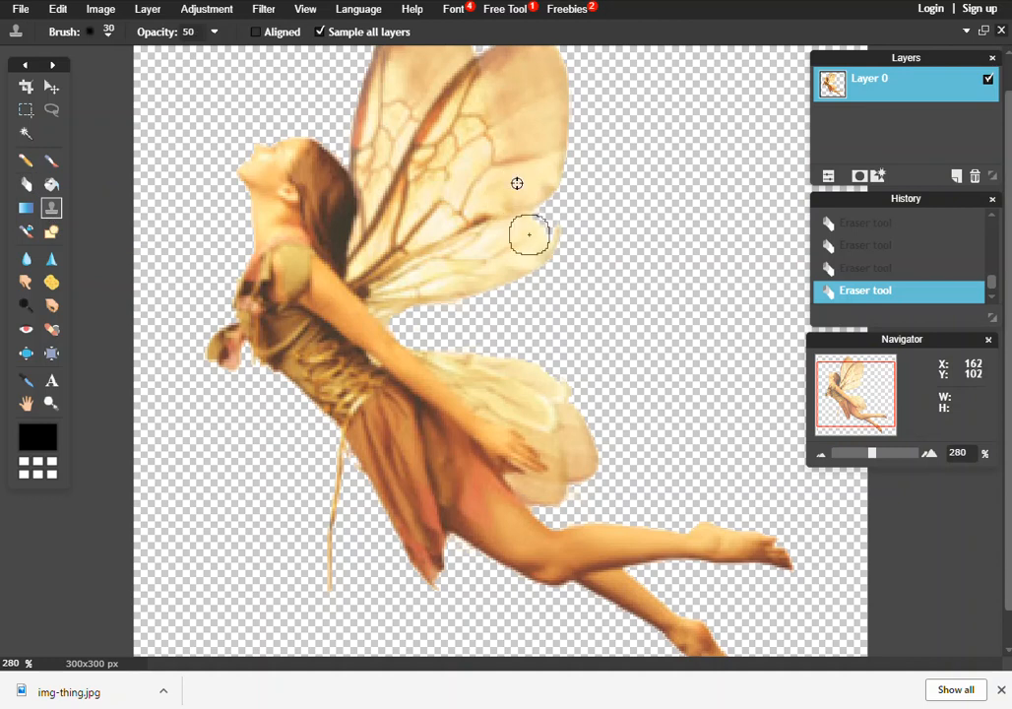
pyautogui.click(534, 229)
pyautogui.click(535, 228)
pyautogui.click(536, 228)
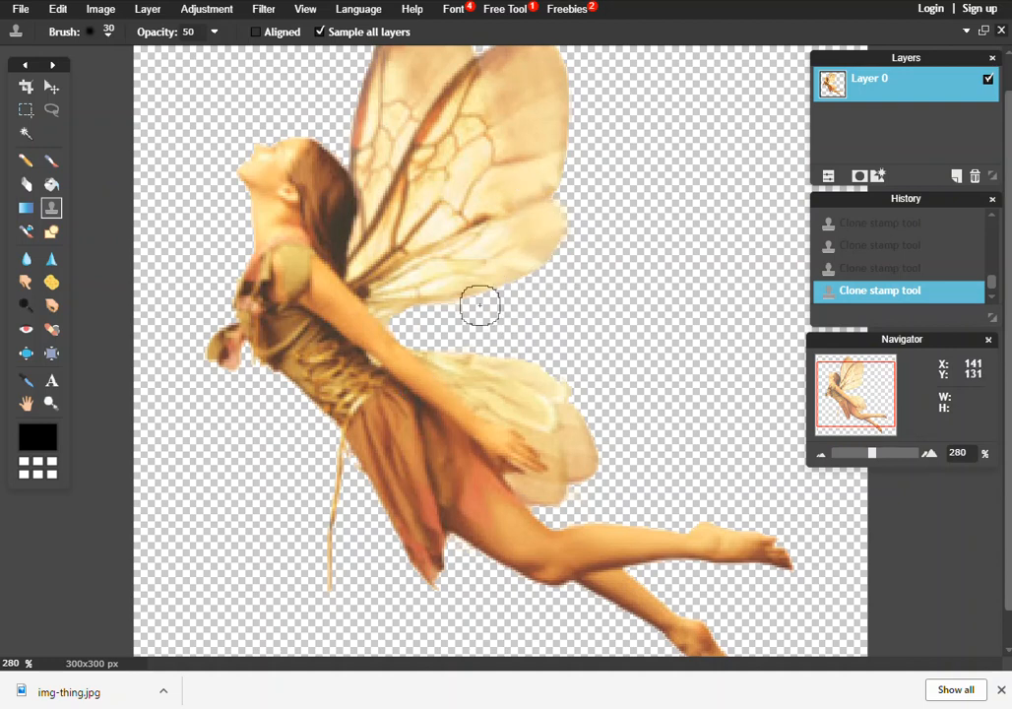
# Step: Open the save dialog for the image and set its format to PNG (Transparent, full quality)
pyautogui.scroll(-2, 691, 541)
pyautogui.scroll(-1, 695, 533)
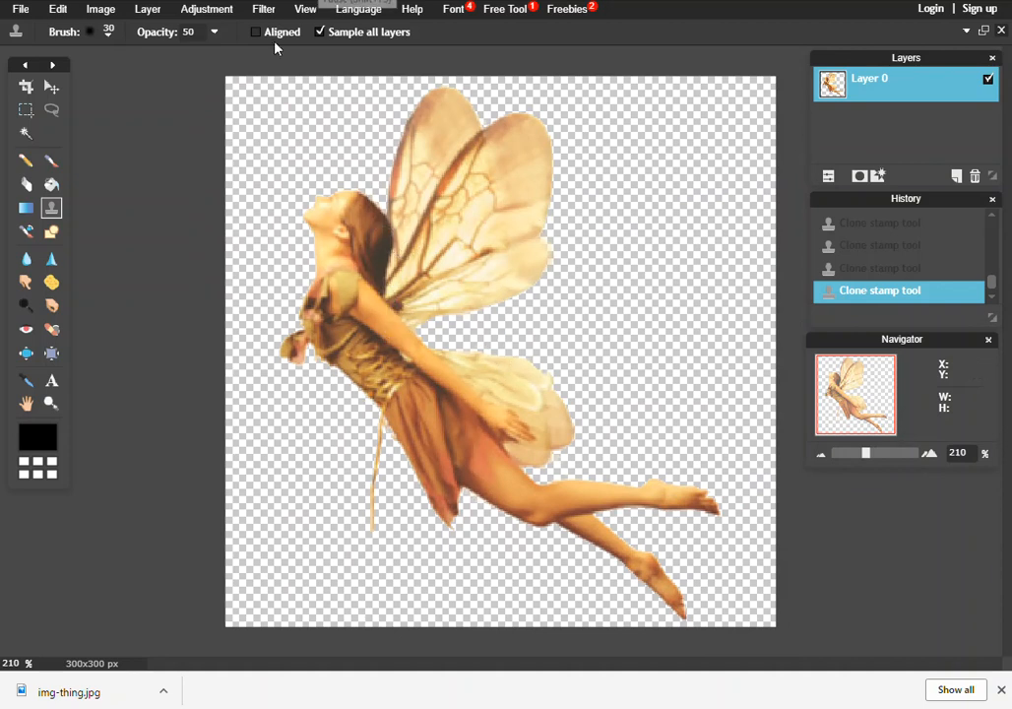
pyautogui.click(22, 10)
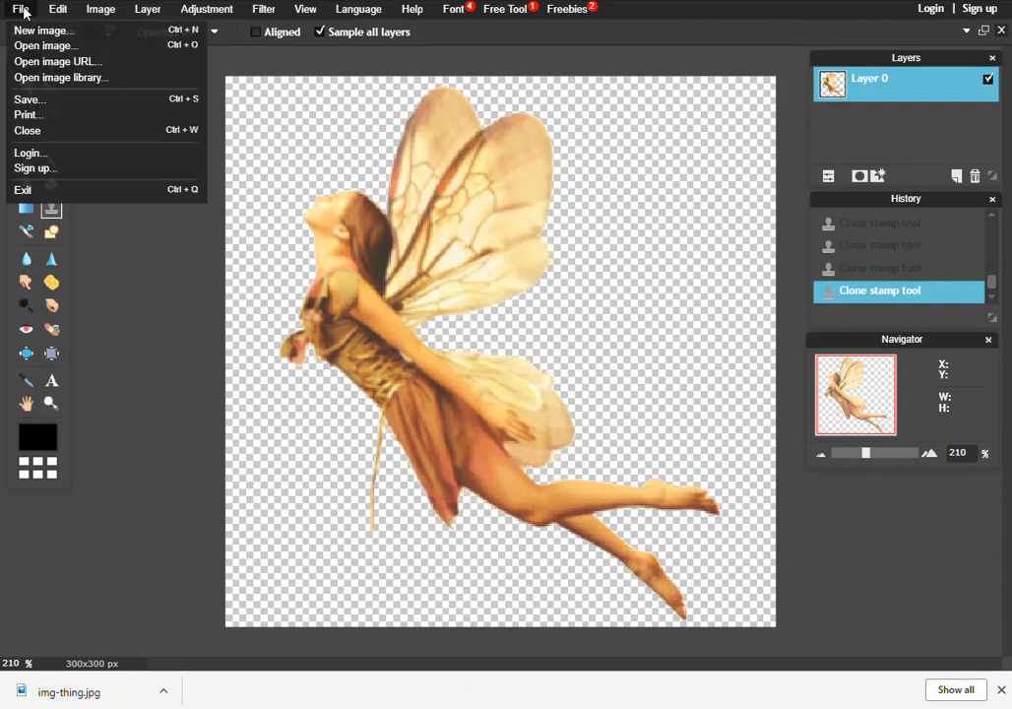
pyautogui.click(75, 100)
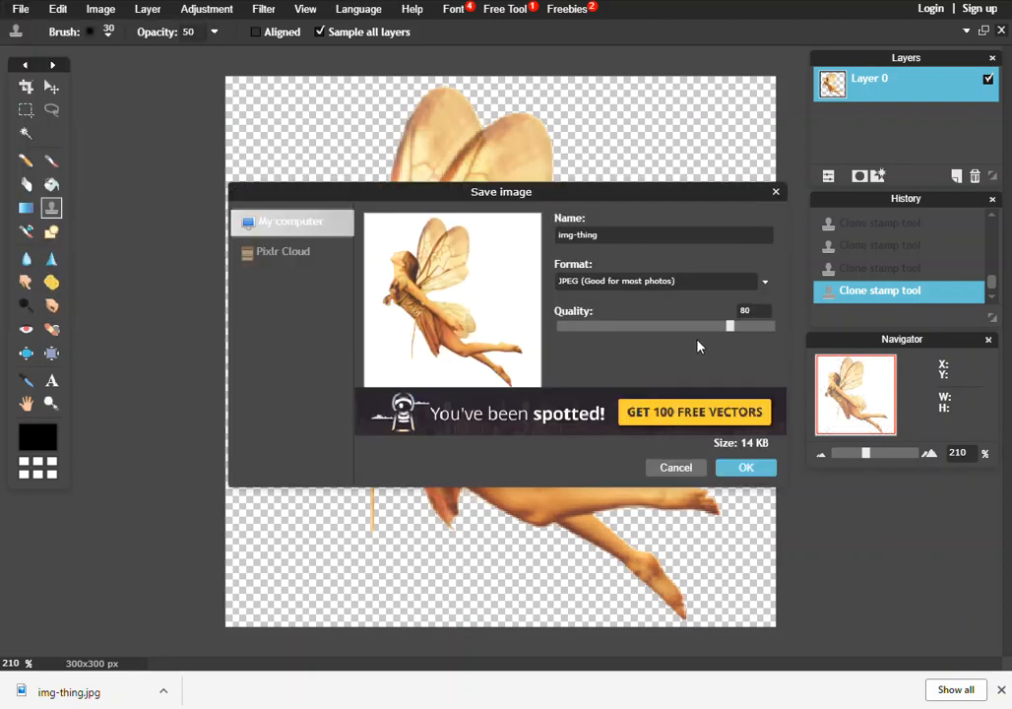
pyautogui.click(763, 285)
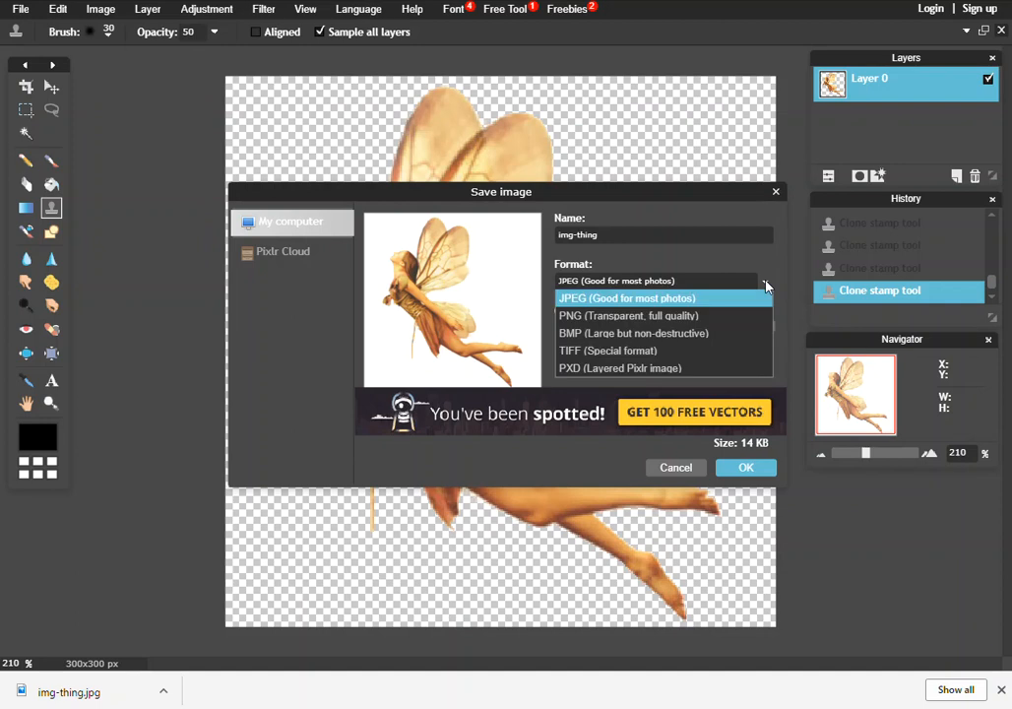
pyautogui.click(612, 317)
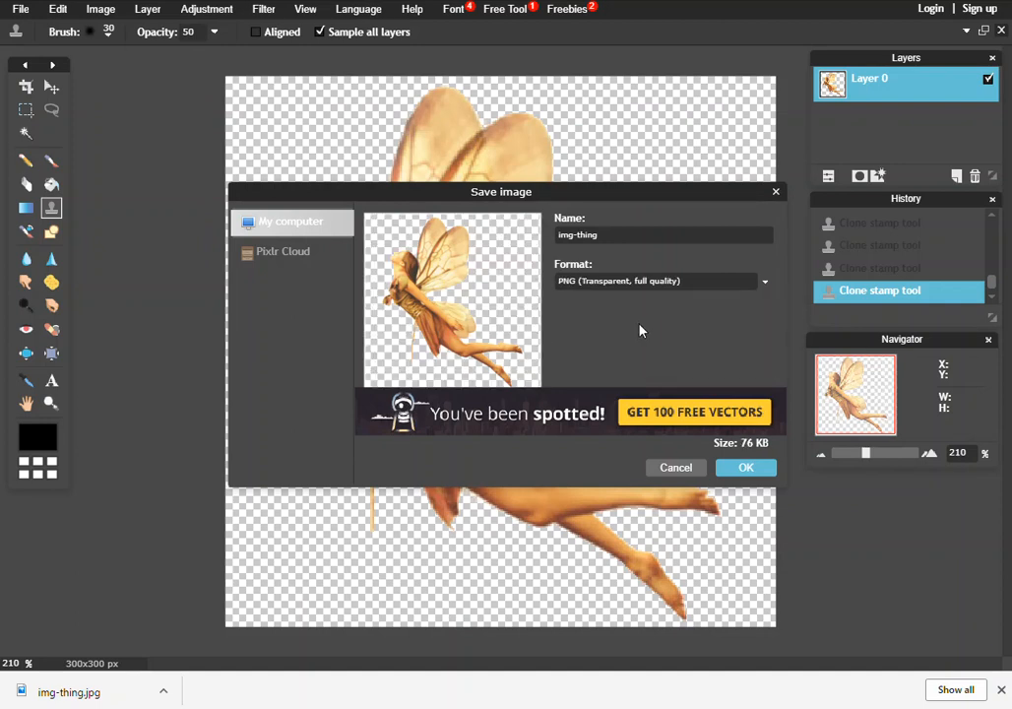
pyautogui.click(746, 469)
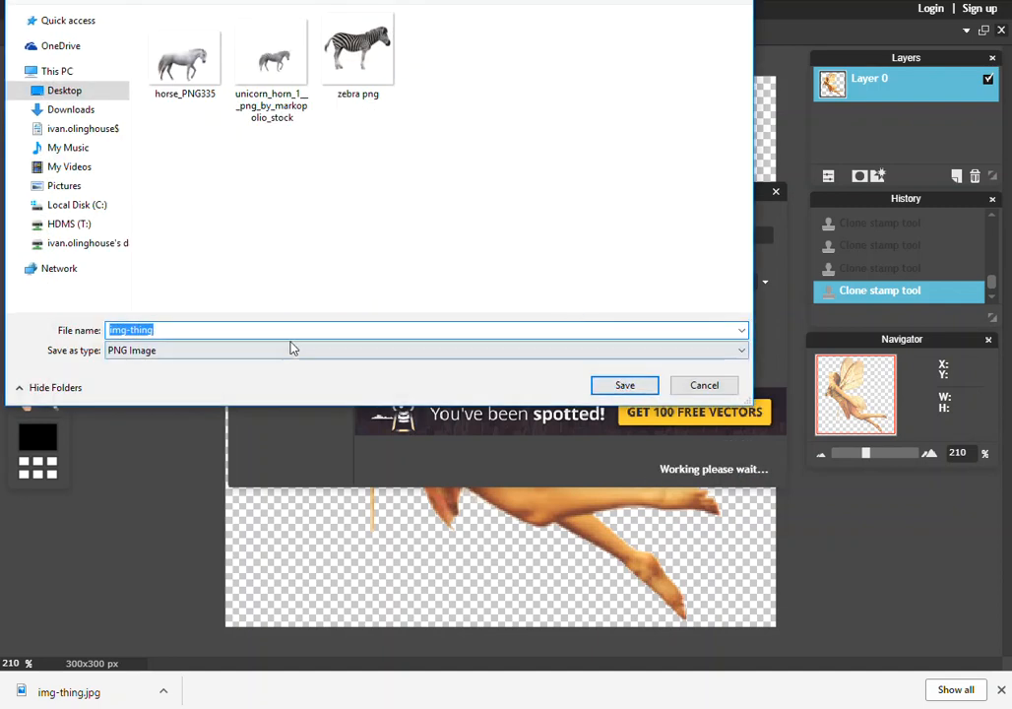
# Step: Save the file to the Desktop under the name Fairy PNG
pyautogui.write('Fa')
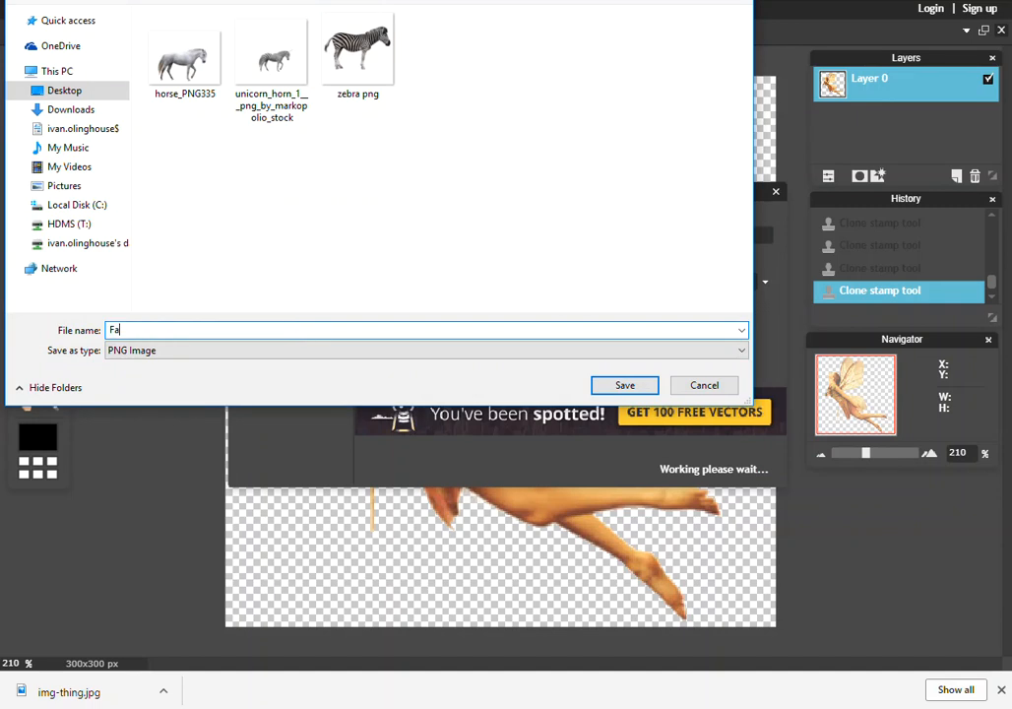
pyautogui.write('iry Png')
pyautogui.press('BackSpace')
pyautogui.press('BackSpace')
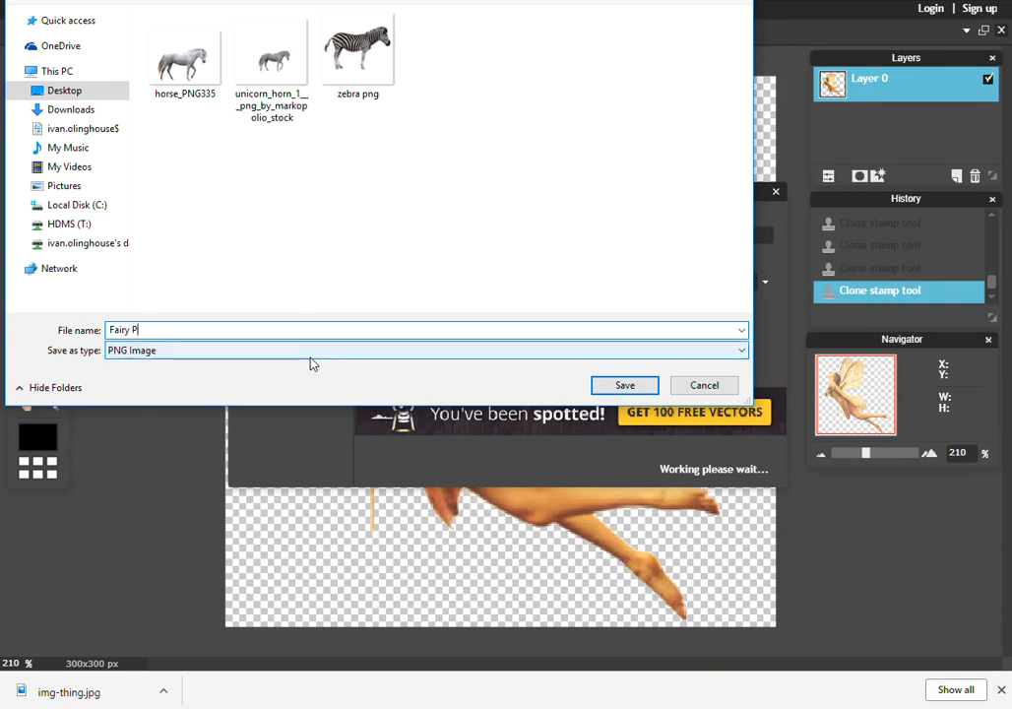
pyautogui.write('NG')
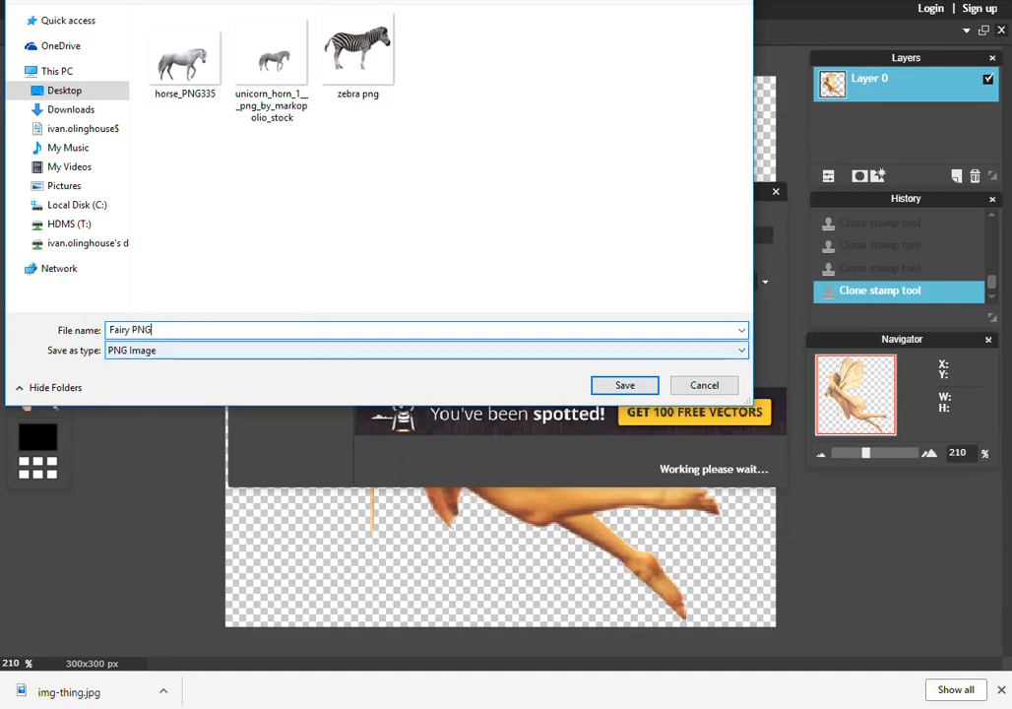
pyautogui.click(624, 385)
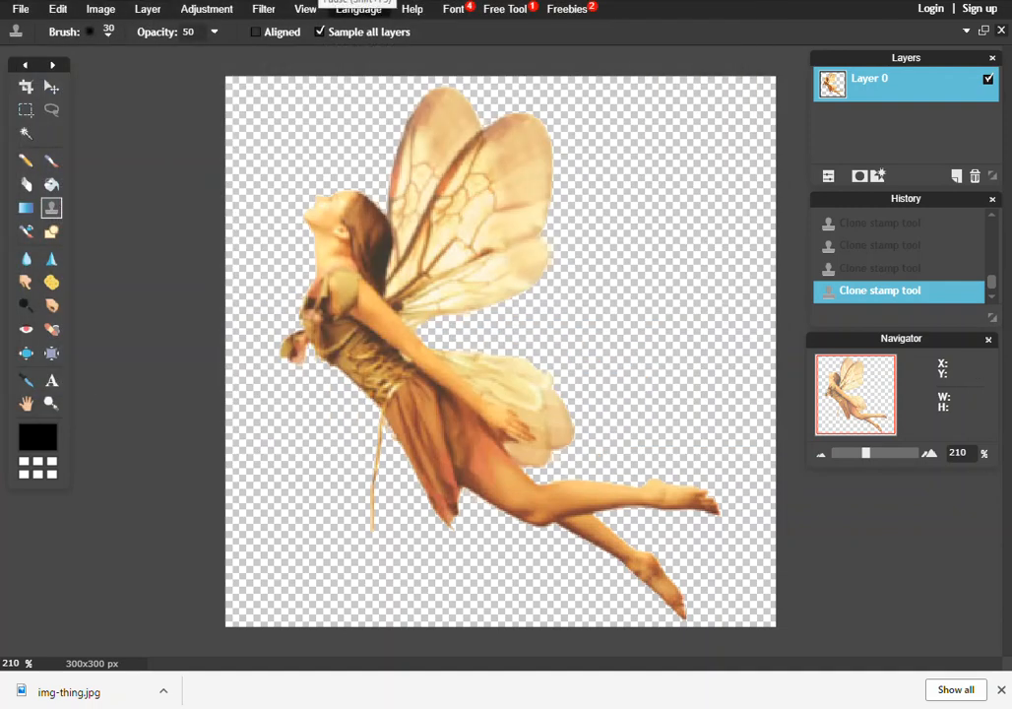